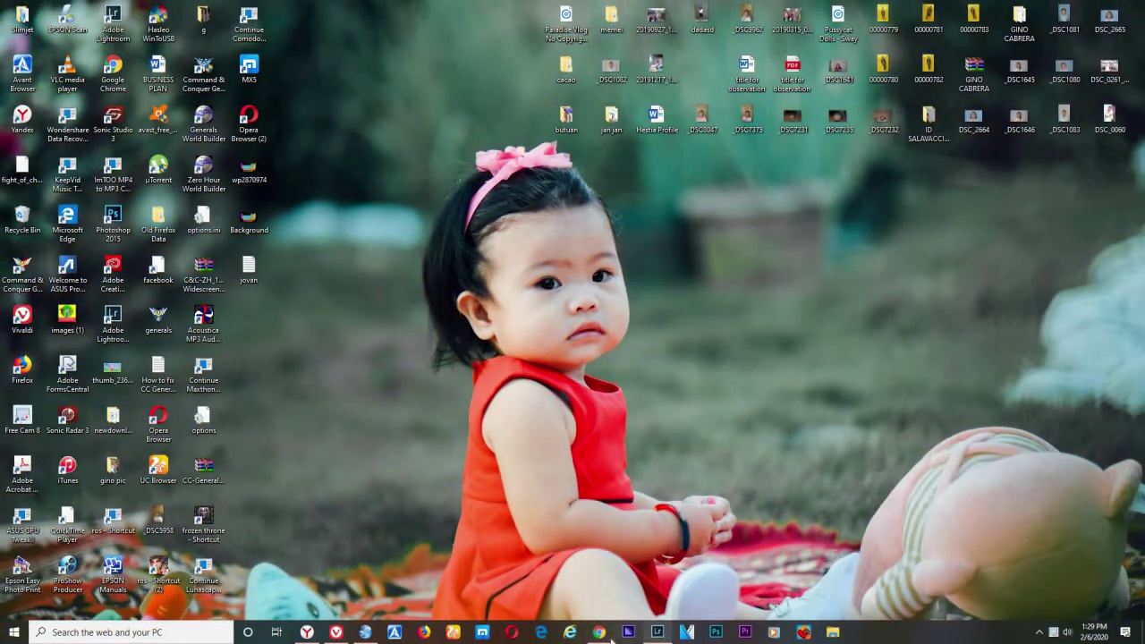
# Switch to the Lightroom Classic window showing the forest portrait in Develop.
pyautogui.click(656, 632)
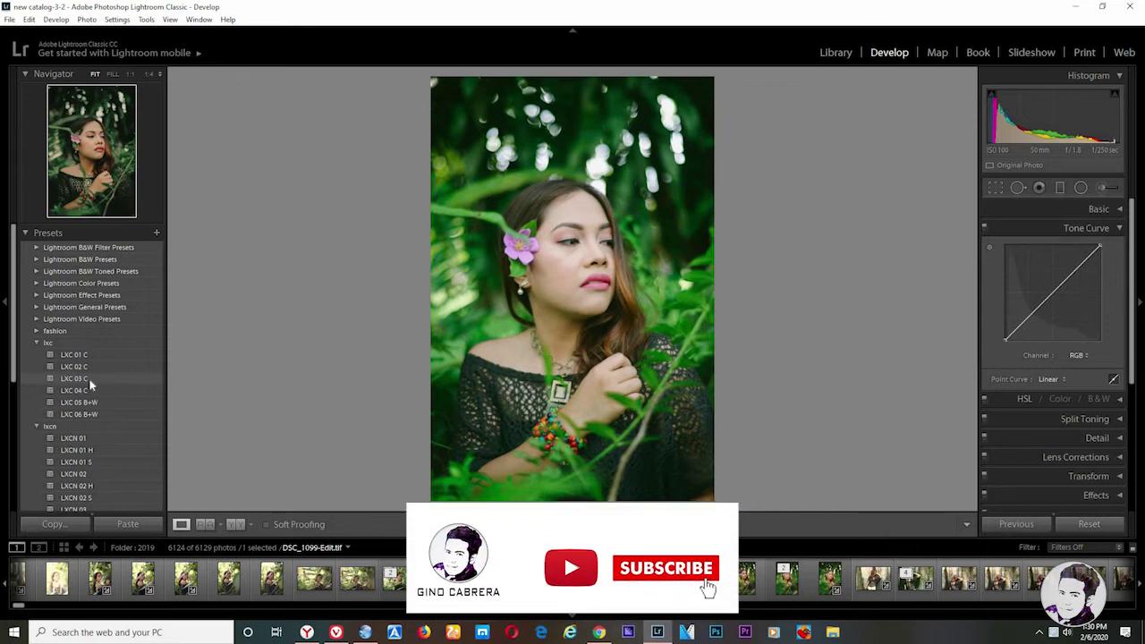
# Apply the LXC 03 C preset and compare it against the original in Before/After view.
pyautogui.click(89, 378)
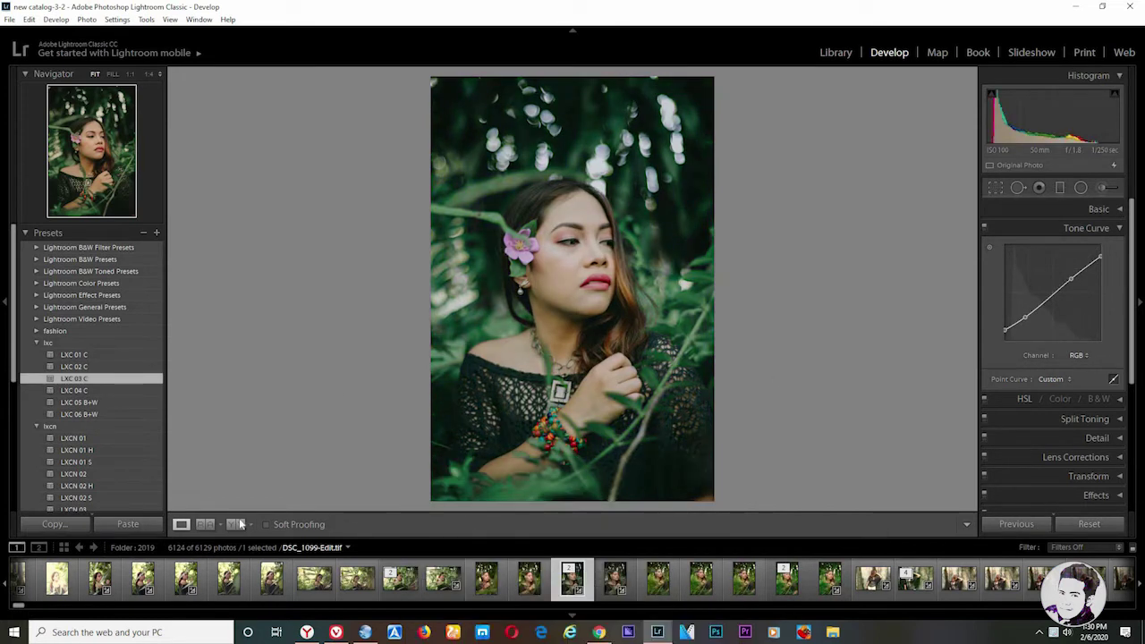
pyautogui.click(240, 525)
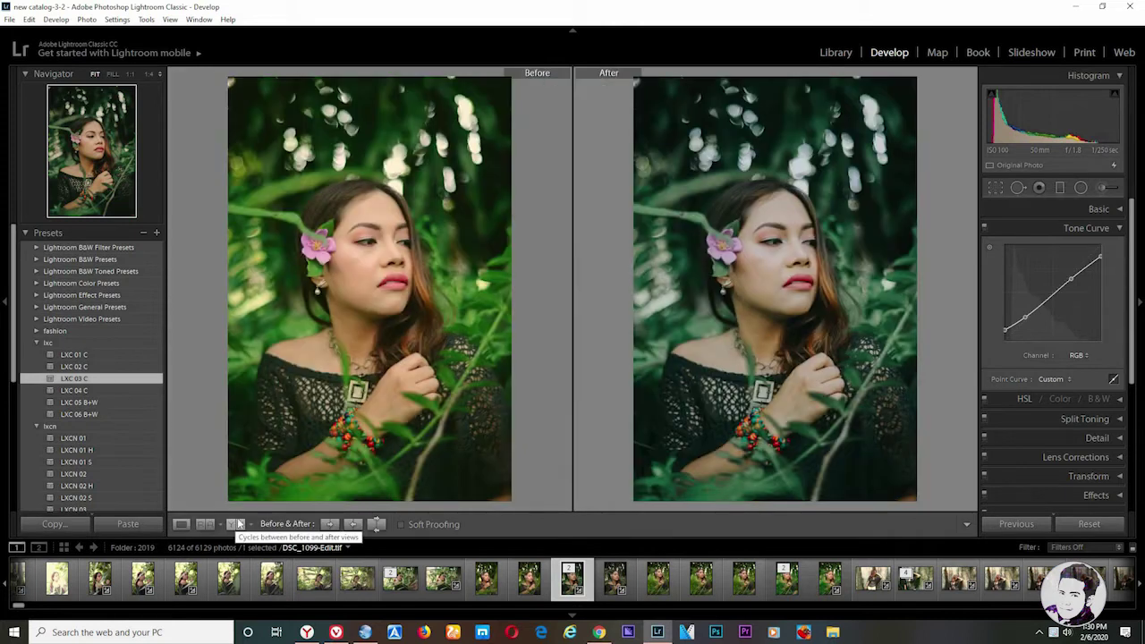
pyautogui.click(179, 526)
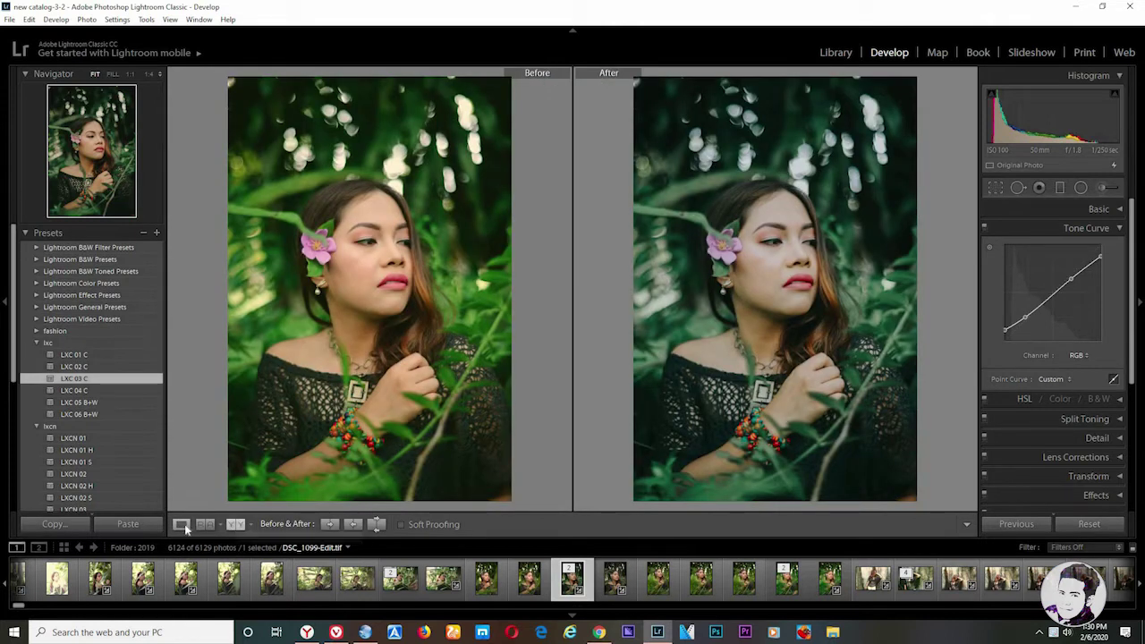
pyautogui.click(1121, 229)
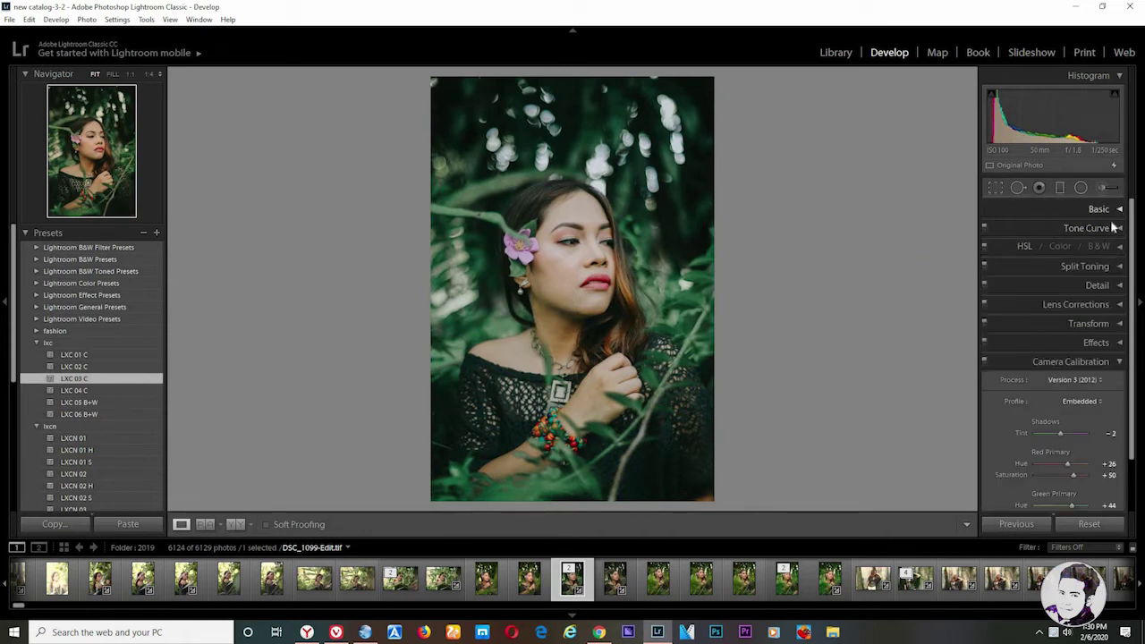
# In Basic, set Contrast +10, Highlights -40, Whites -24 and reset Blacks to 0.
pyautogui.click(1119, 209)
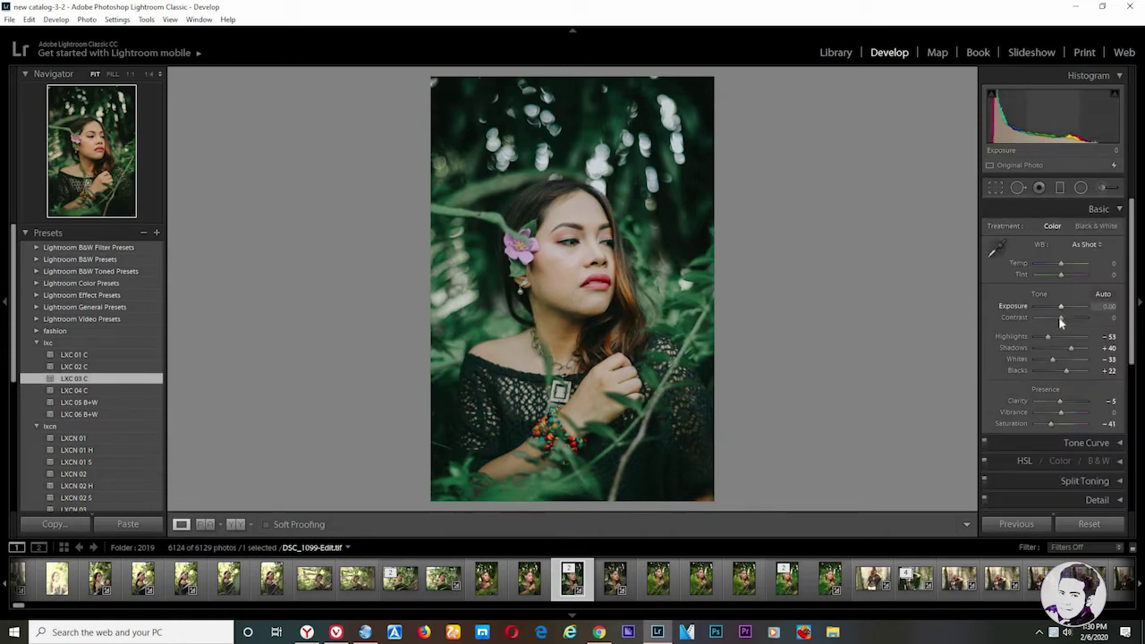
pyautogui.click(1064, 318)
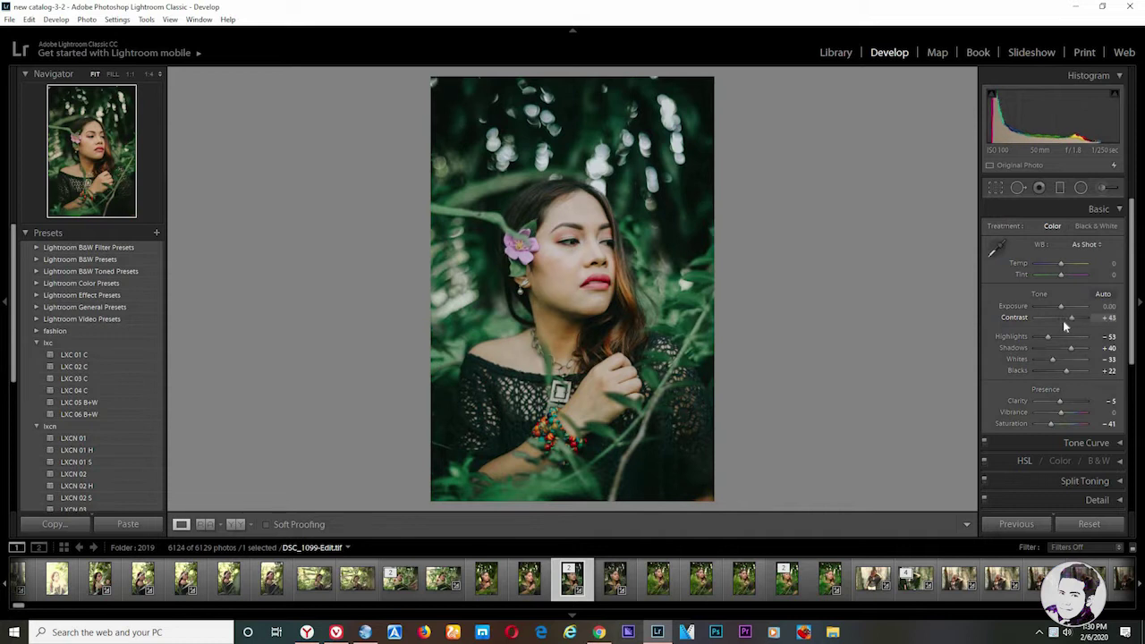
pyautogui.moveTo(1049, 338); pyautogui.dragTo(1053, 338)
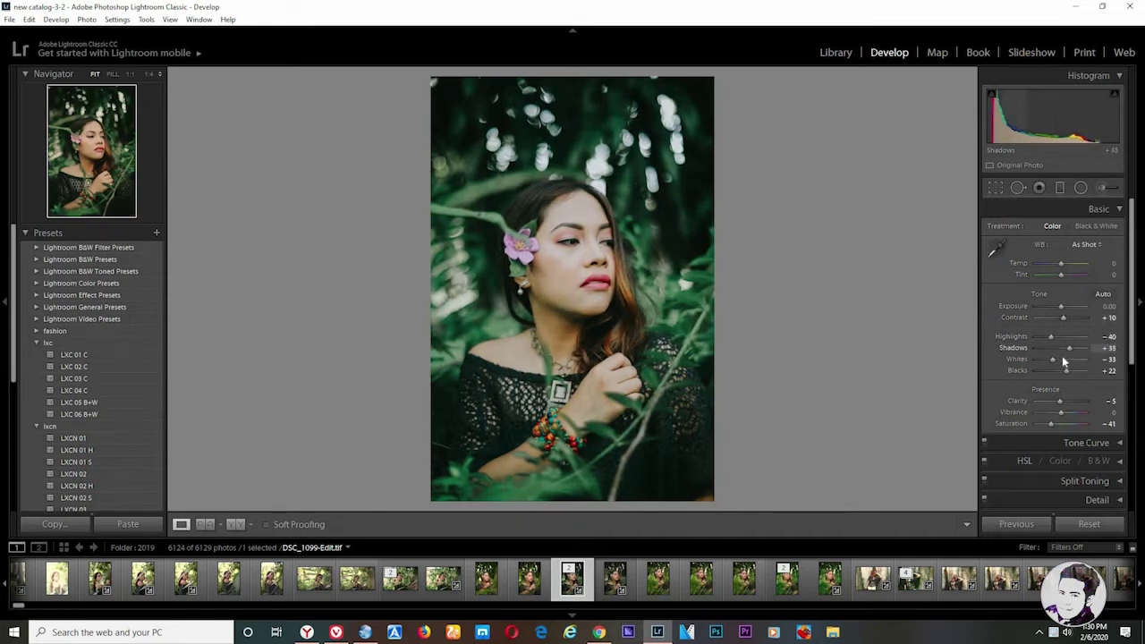
pyautogui.moveTo(1055, 359); pyautogui.dragTo(1059, 366)
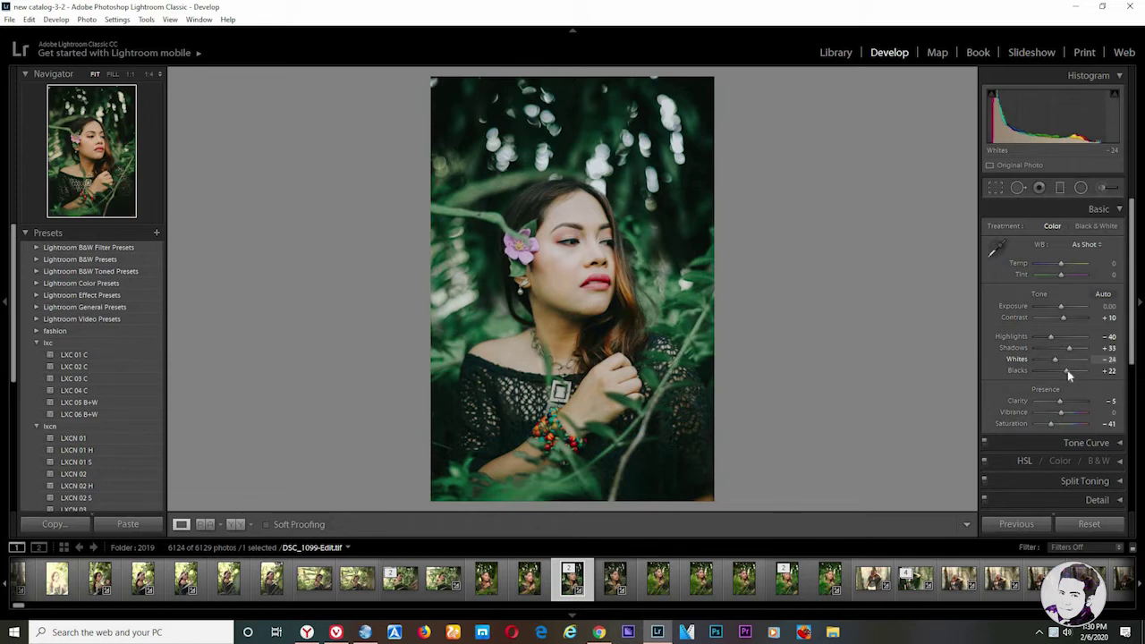
pyautogui.doubleClick(1068, 370)
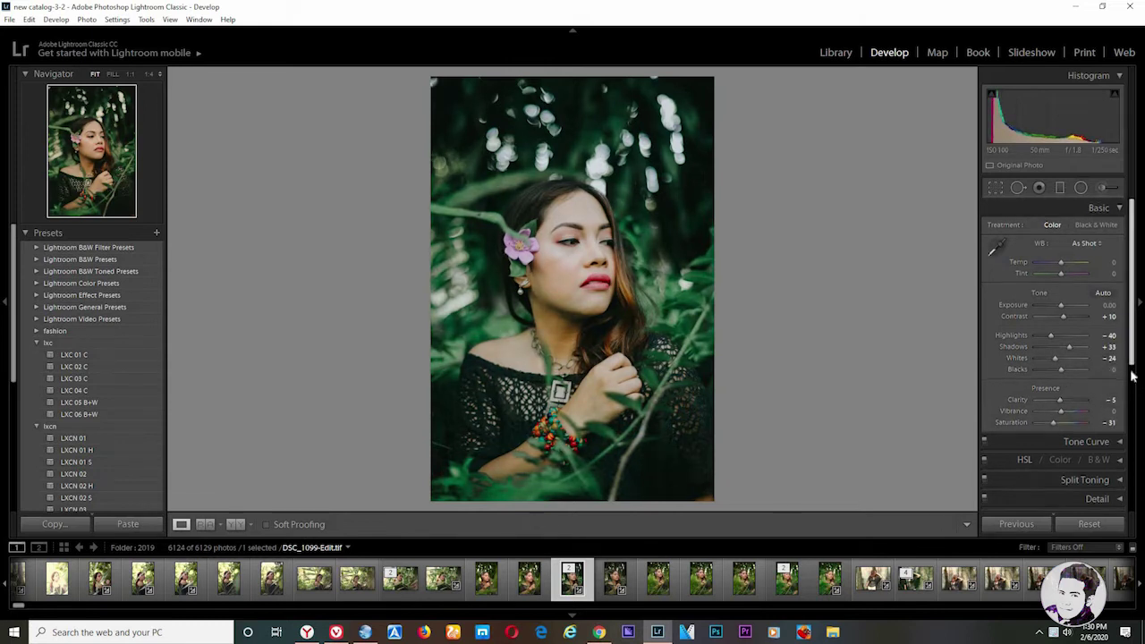
# Nudge the tone curve's black point slightly to keep the blacks faded.
pyautogui.moveTo(1133, 358); pyautogui.dragTo(1133, 383)
pyautogui.scroll(-1, 1133, 383)
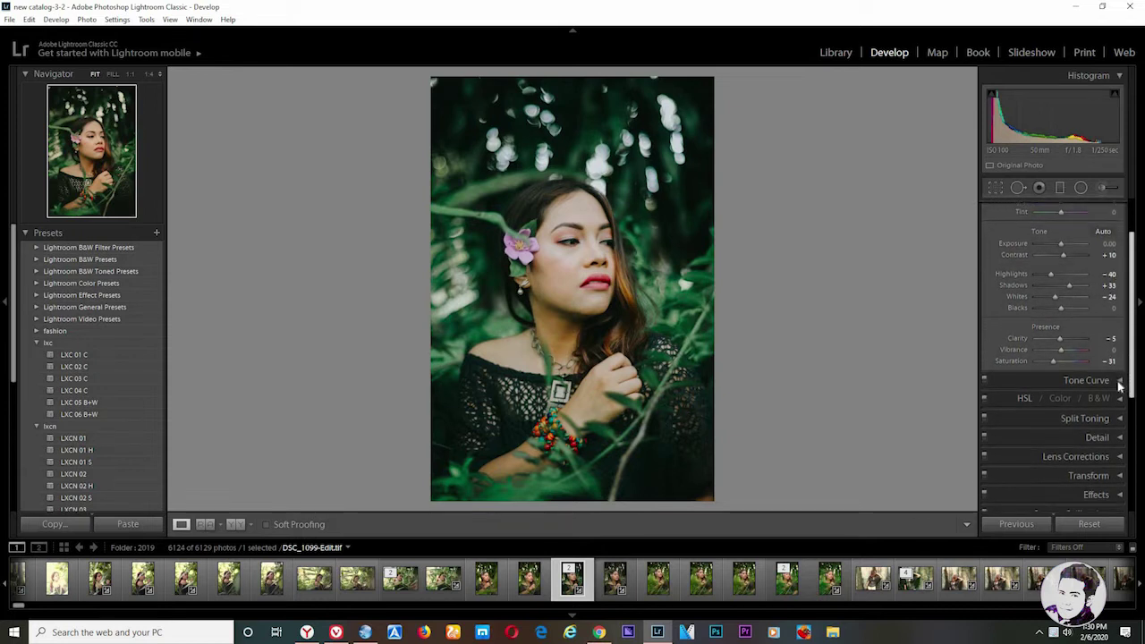
pyautogui.click(1121, 380)
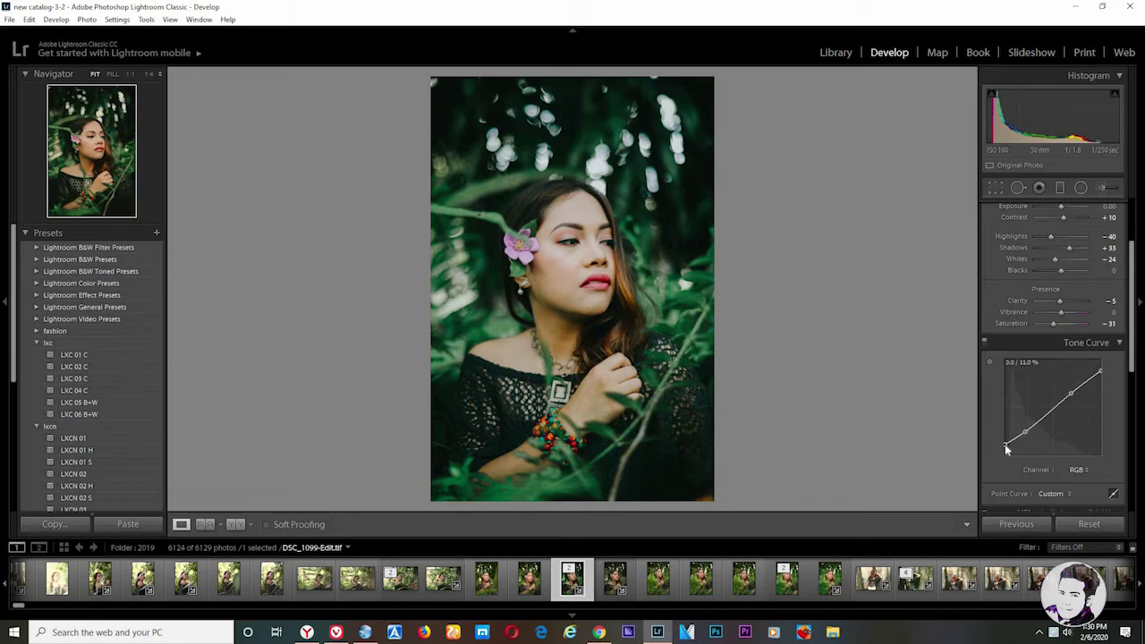
pyautogui.moveTo(1007, 451); pyautogui.dragTo(1007, 452)
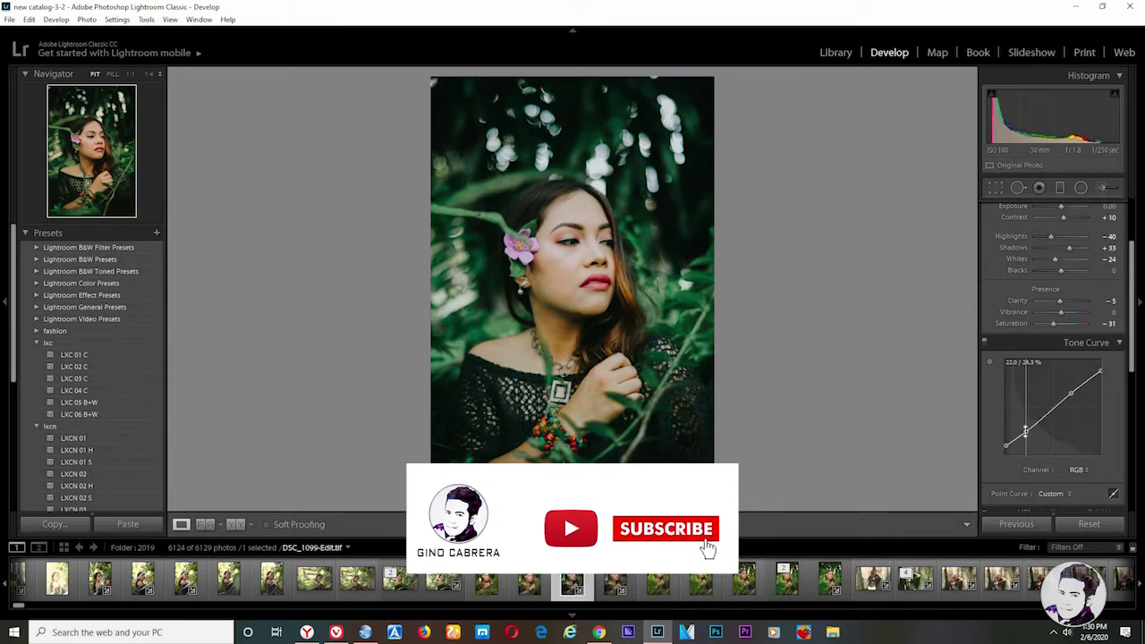
# Collapse Tone Curve and glance at the Split Toning and Lens Corrections settings.
pyautogui.click(1120, 343)
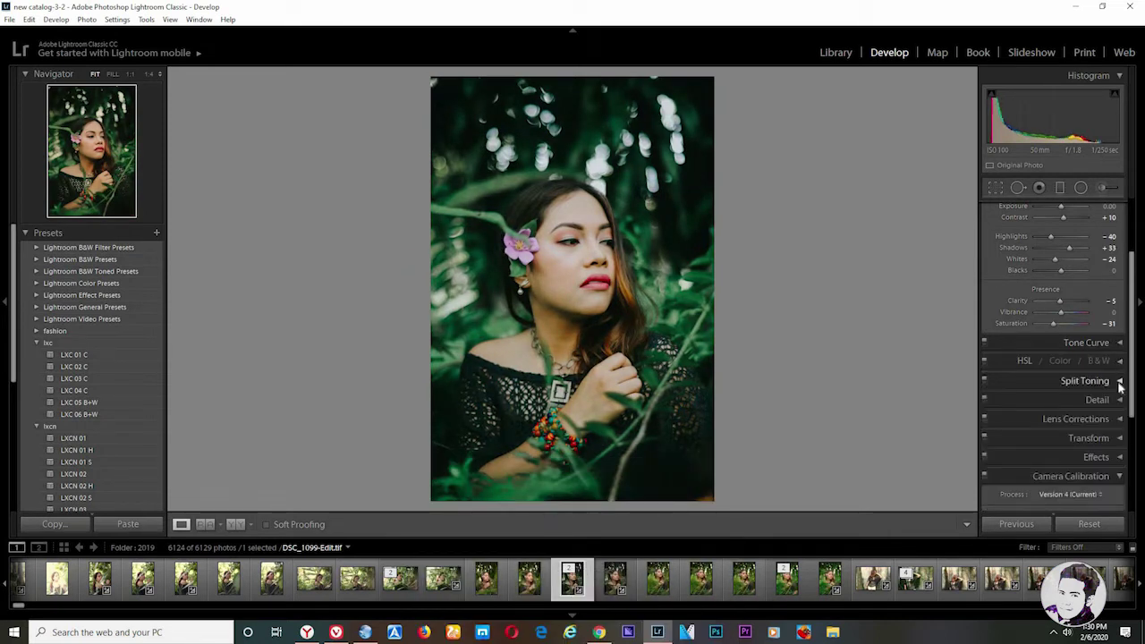
pyautogui.click(1120, 381)
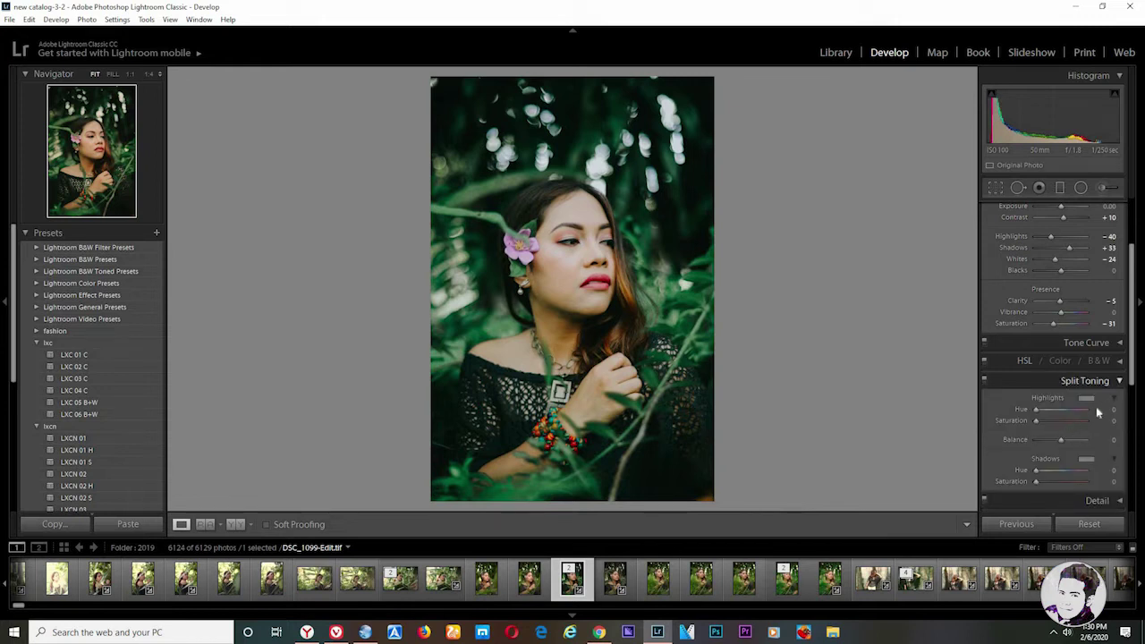
pyautogui.click(1120, 381)
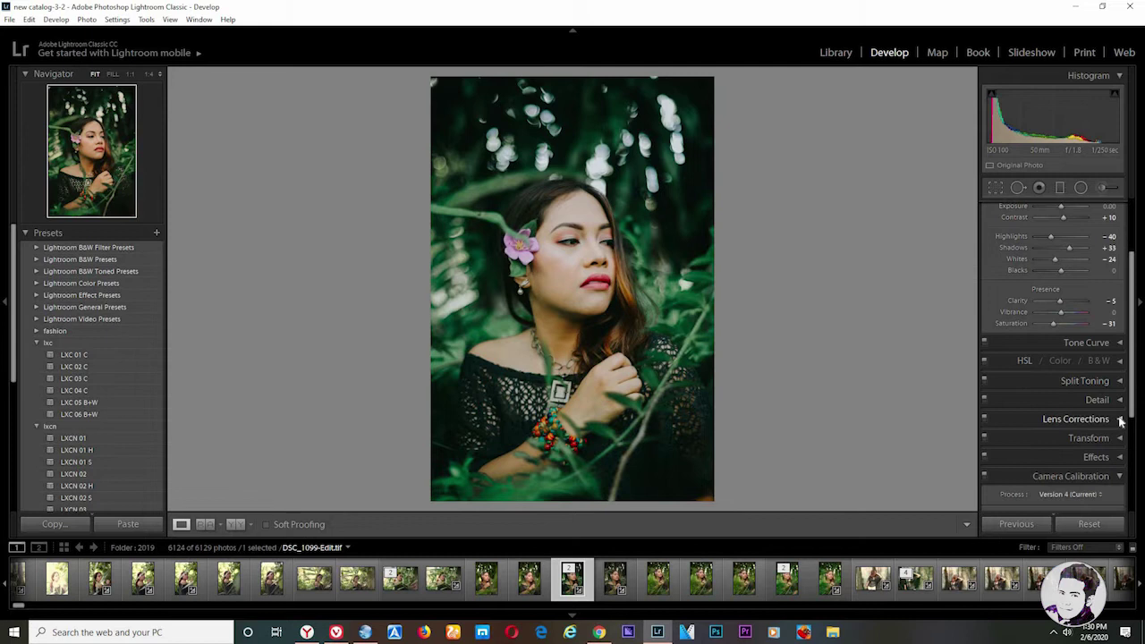
pyautogui.click(1118, 421)
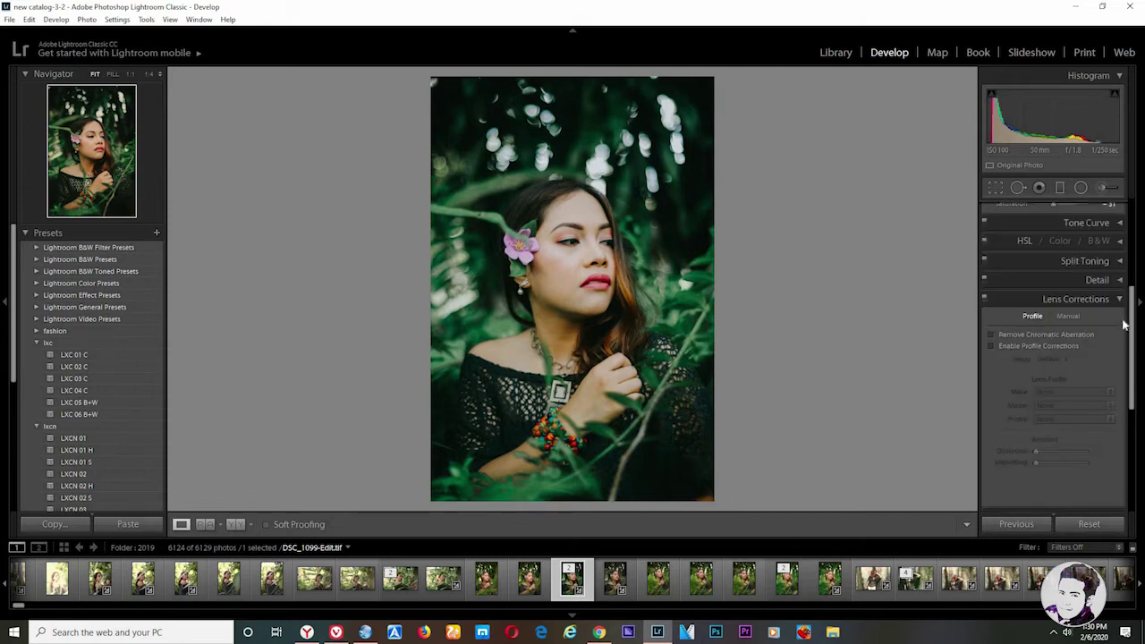
# Set Camera Calibration Red Primary hue +10 and saturation +36, and Green Primary hue +36.
pyautogui.click(1120, 358)
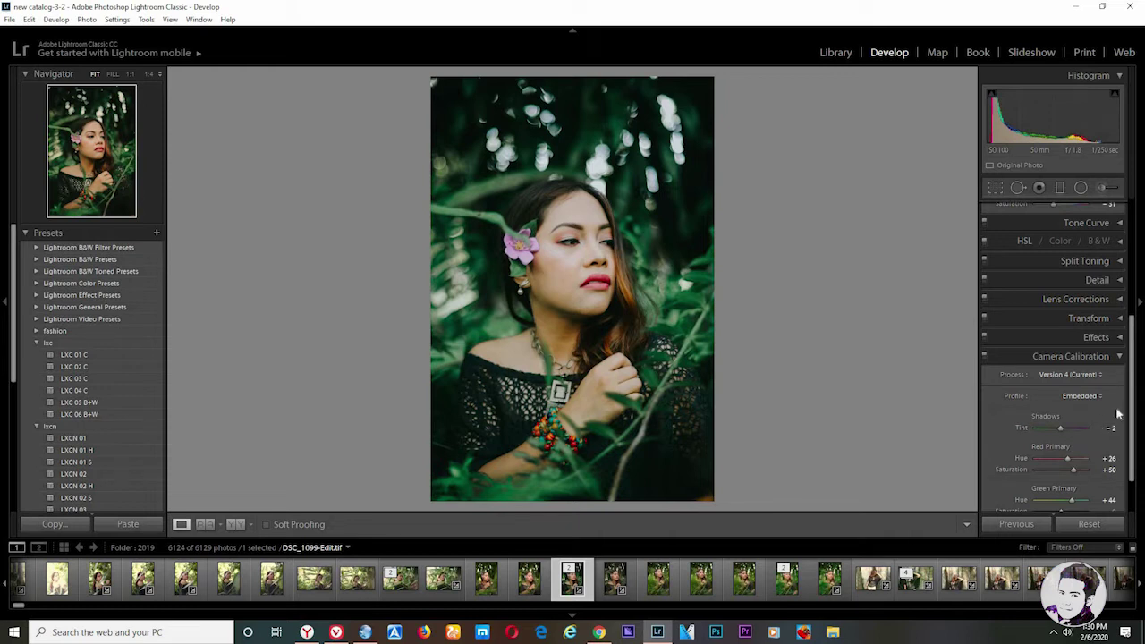
pyautogui.scroll(-2, 1065, 447)
pyautogui.moveTo(1066, 489); pyautogui.dragTo(1059, 490)
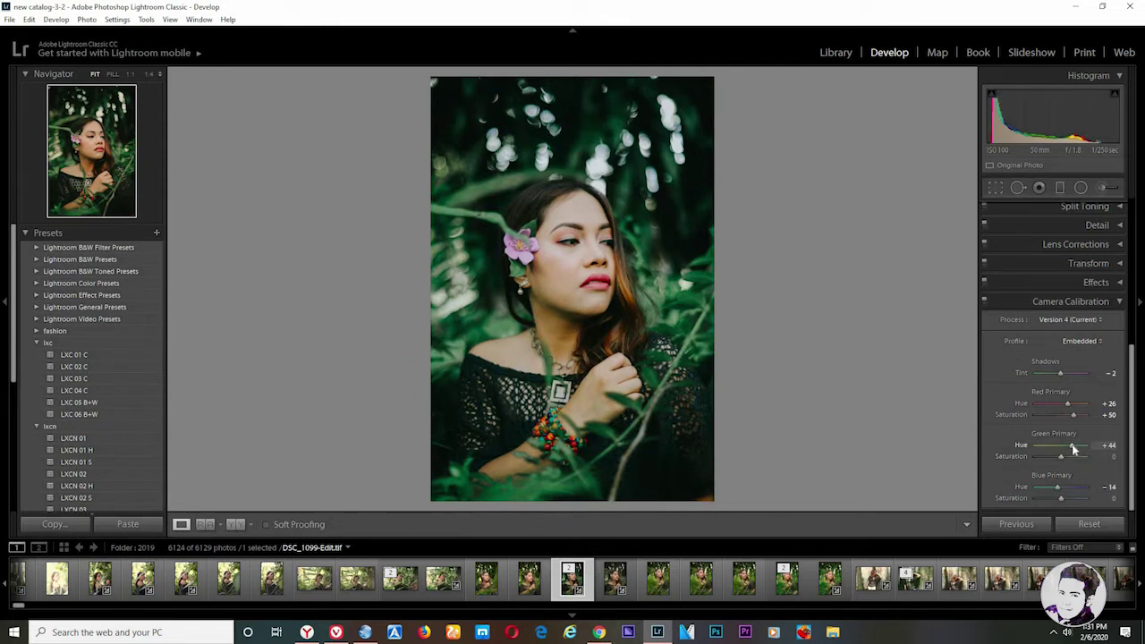
pyautogui.moveTo(1071, 447); pyautogui.dragTo(1069, 447)
pyautogui.moveTo(1071, 414); pyautogui.dragTo(1070, 408)
# Add a +12 post-crop vignette in Effects and briefly check the Transform panel.
pyautogui.click(1119, 301)
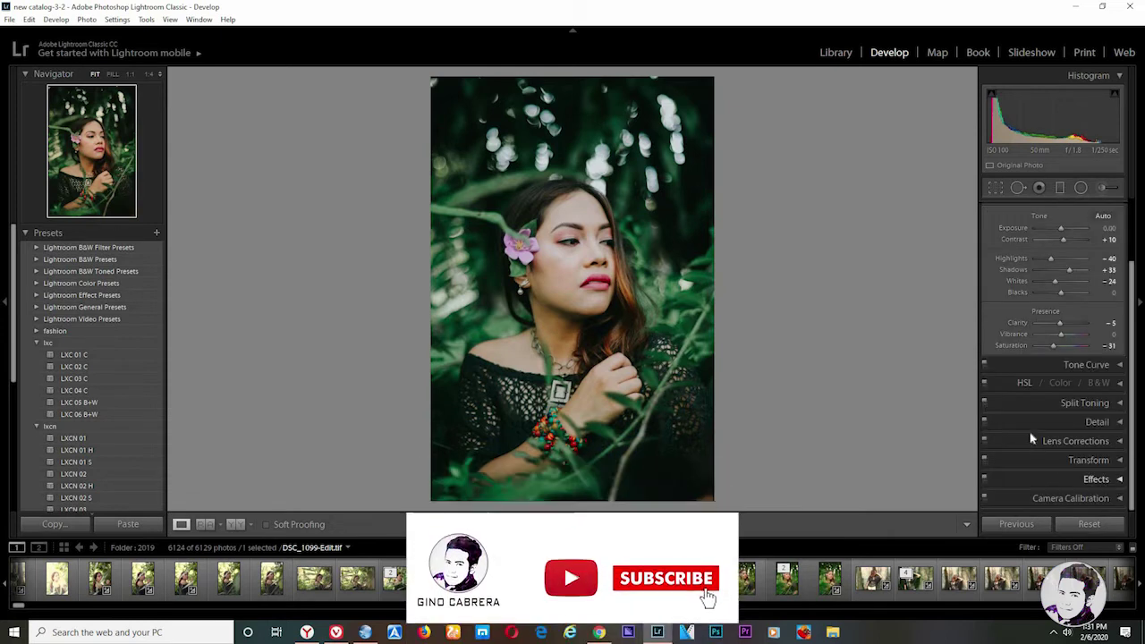
pyautogui.click(1096, 479)
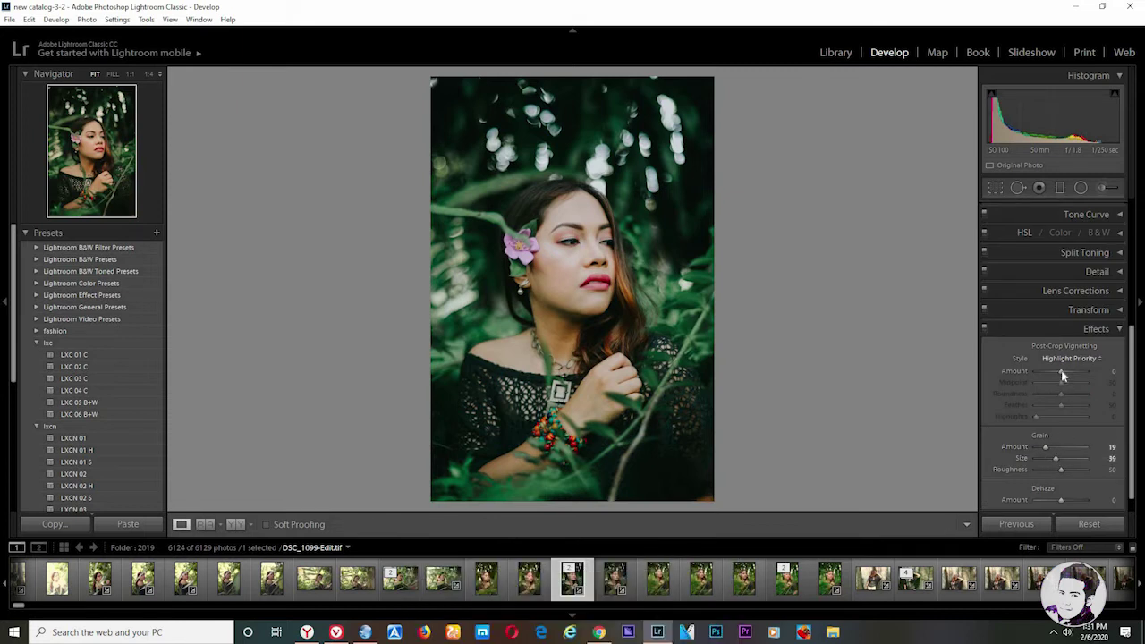
pyautogui.moveTo(1061, 371); pyautogui.dragTo(1063, 371)
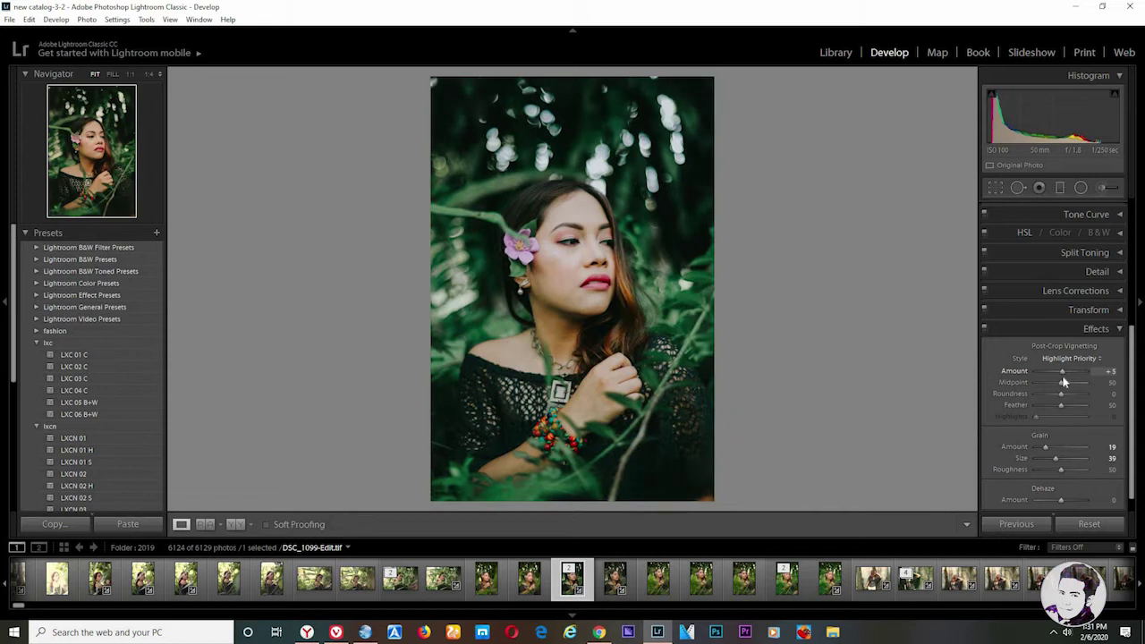
pyautogui.click(1119, 328)
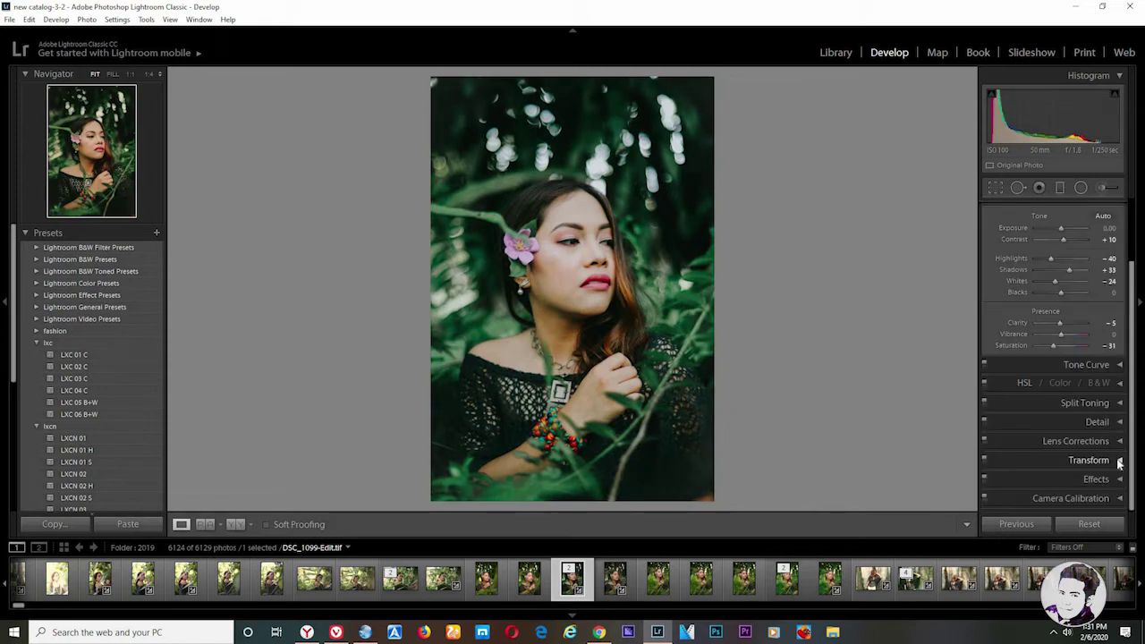
pyautogui.click(1118, 462)
pyautogui.click(1120, 280)
# Inspect skin detail at 1:1, then set Sharpening Amount 30 and Luminance noise reduction 4.
pyautogui.click(1099, 422)
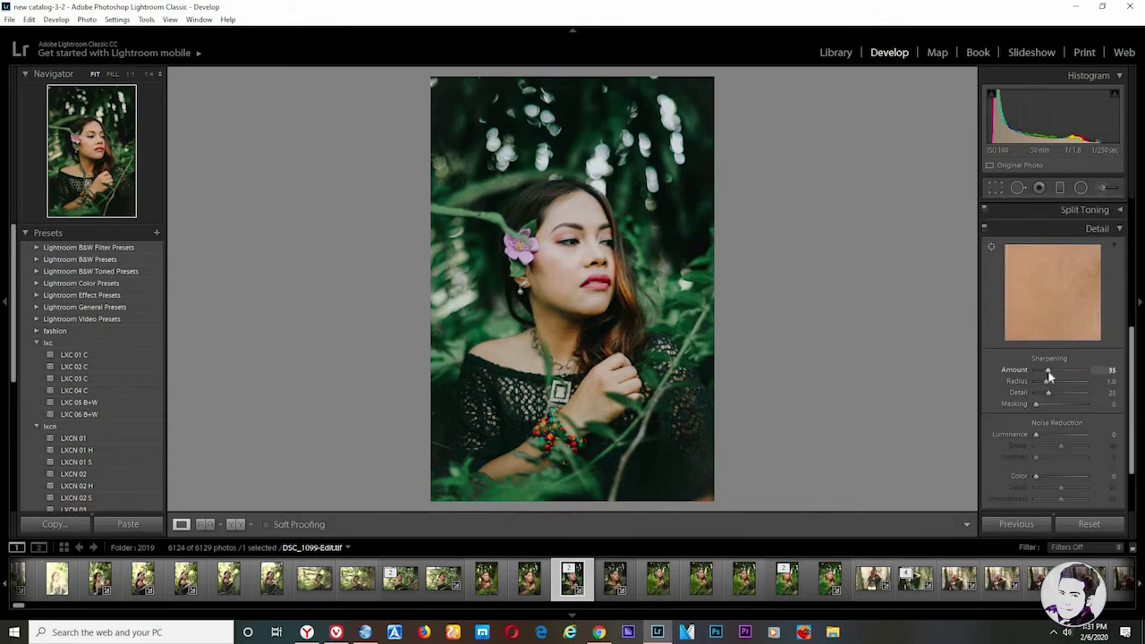
pyautogui.click(1048, 322)
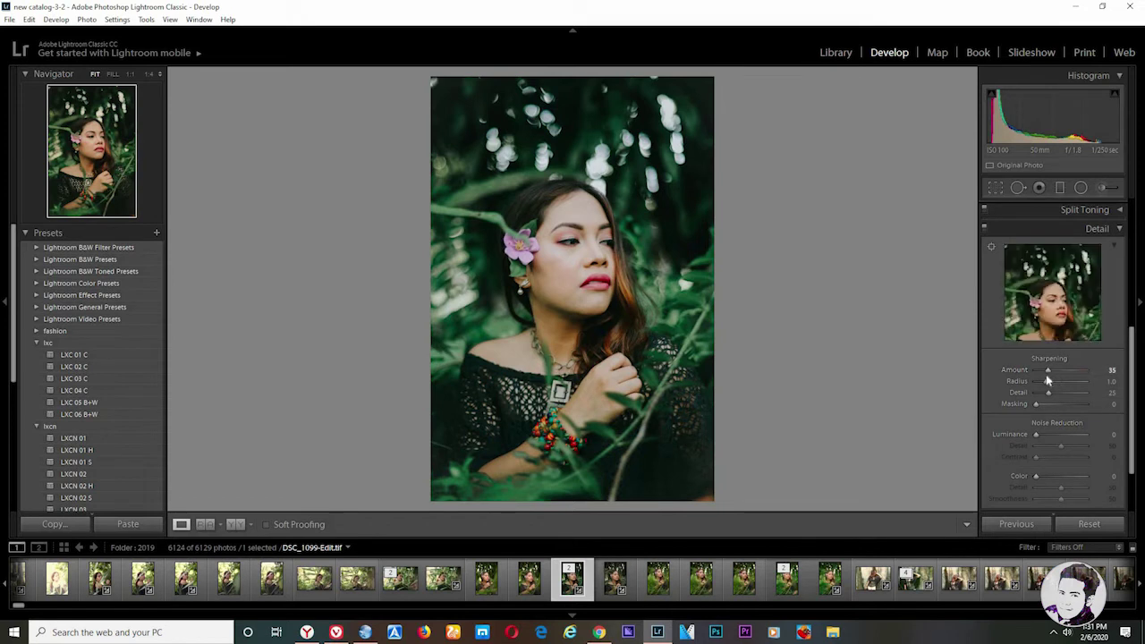
pyautogui.click(1054, 322)
pyautogui.click(1054, 322)
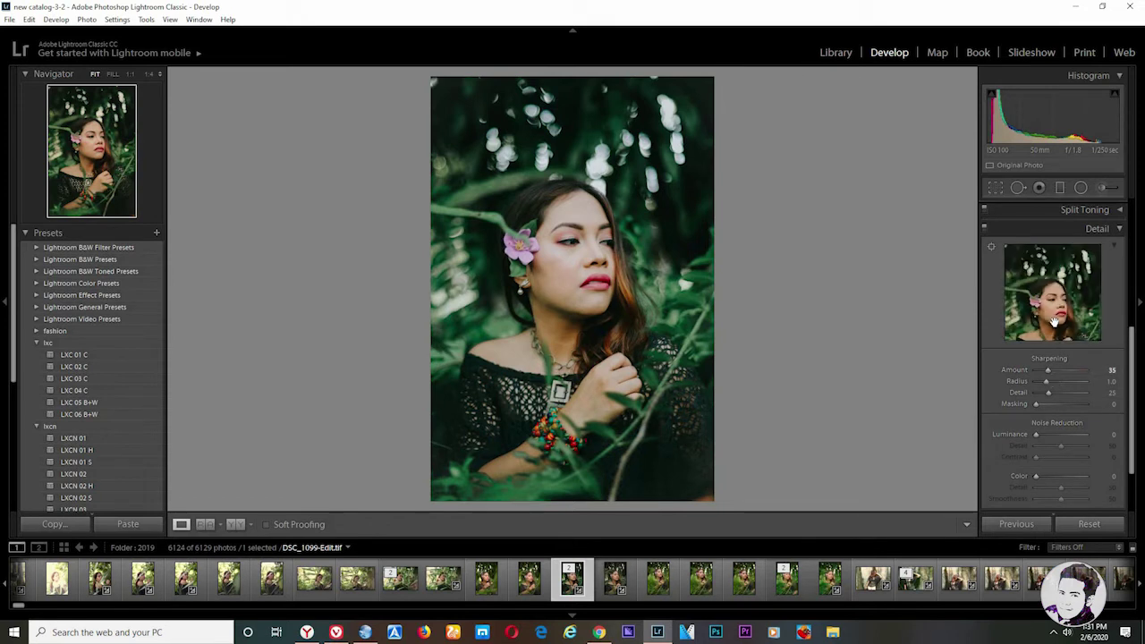
pyautogui.press('z')
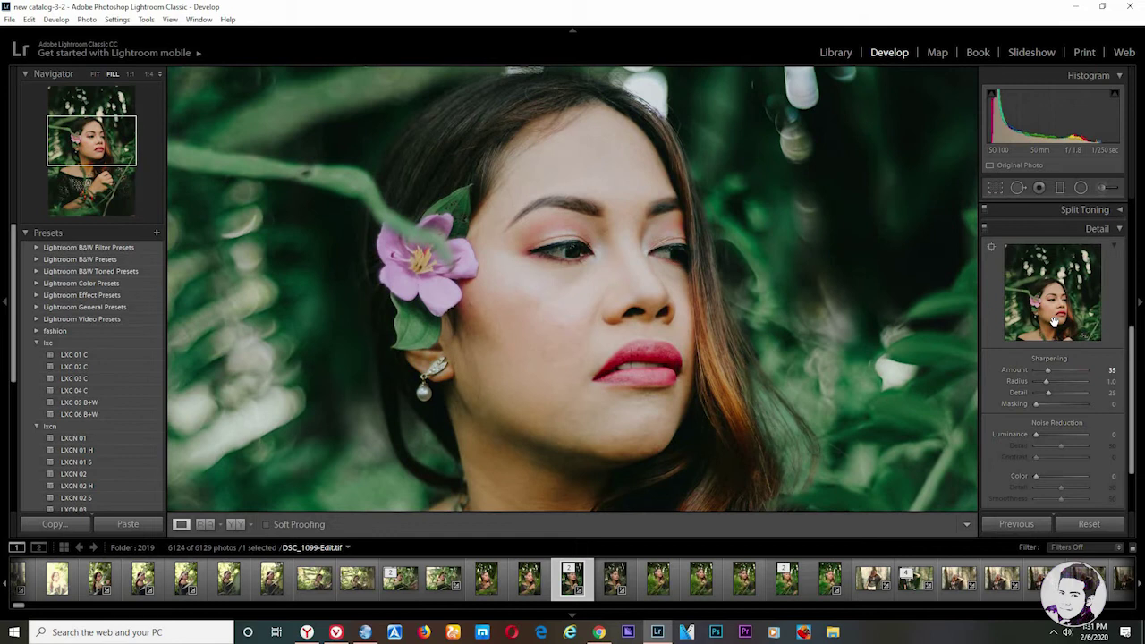
pyautogui.press('z')
pyautogui.press('z')
pyautogui.click(1059, 314)
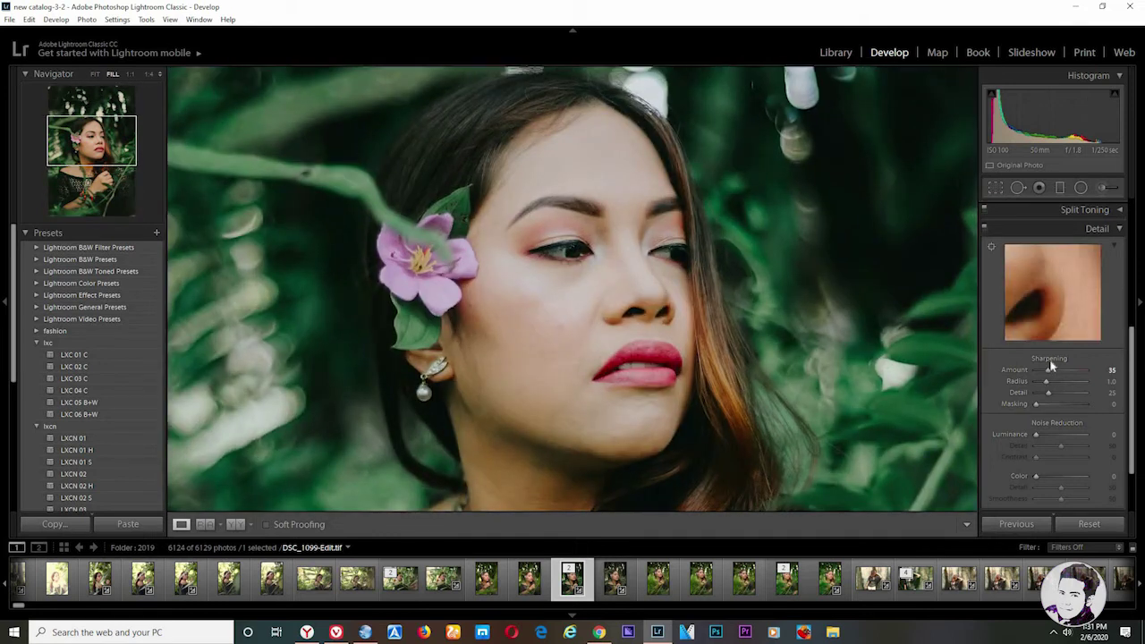
pyautogui.click(1059, 313)
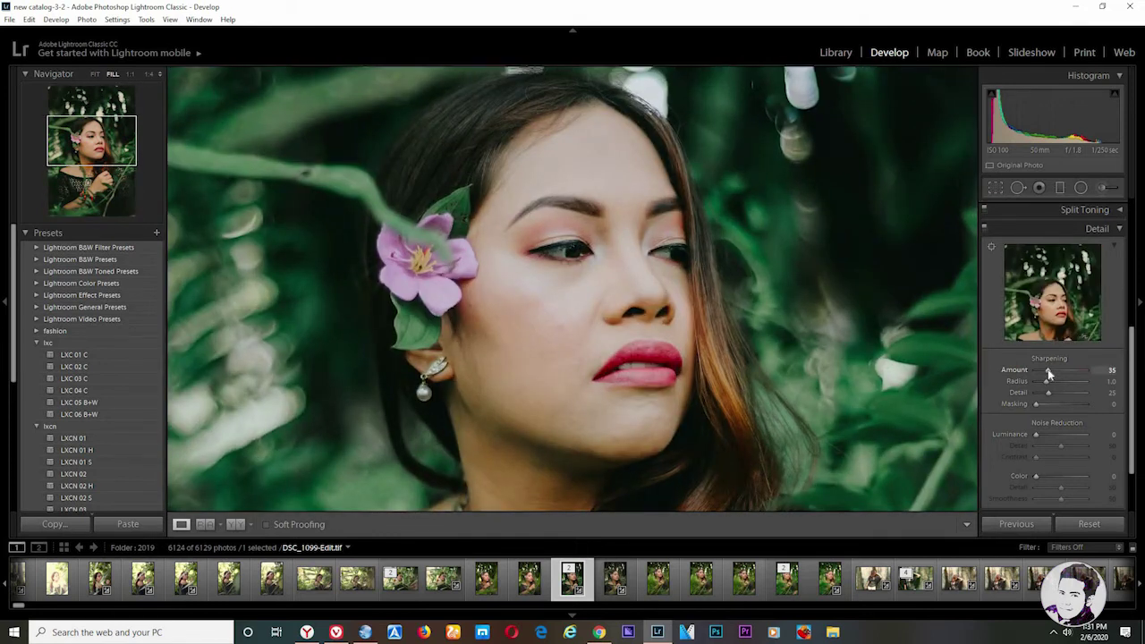
pyautogui.moveTo(1044, 372); pyautogui.dragTo(1047, 372)
pyautogui.moveTo(1035, 434); pyautogui.dragTo(1038, 434)
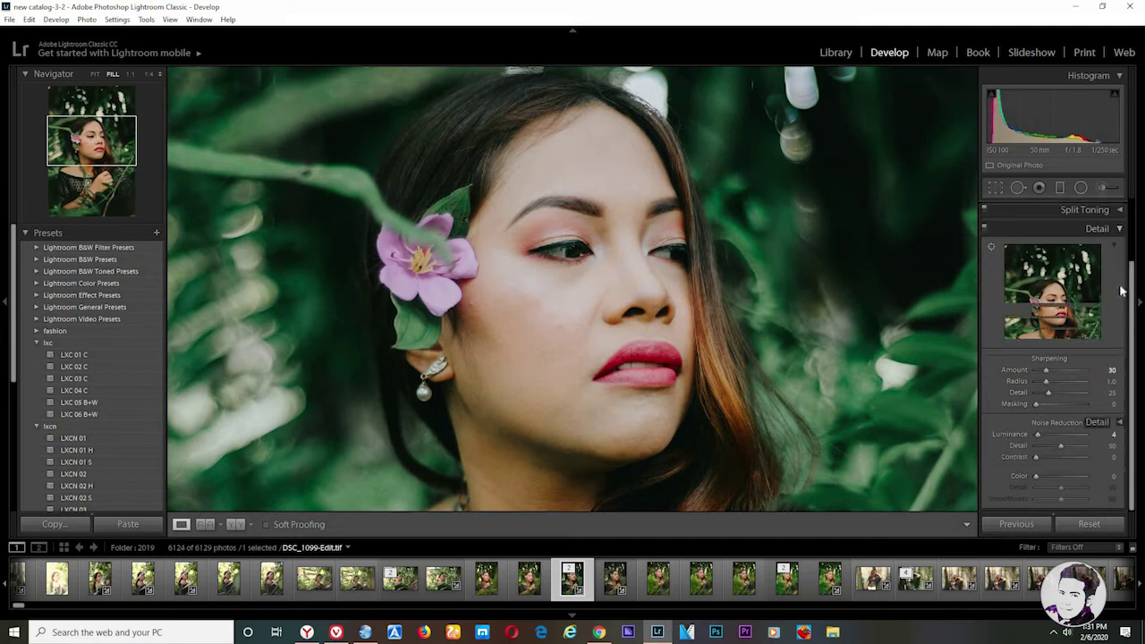
pyautogui.click(1113, 230)
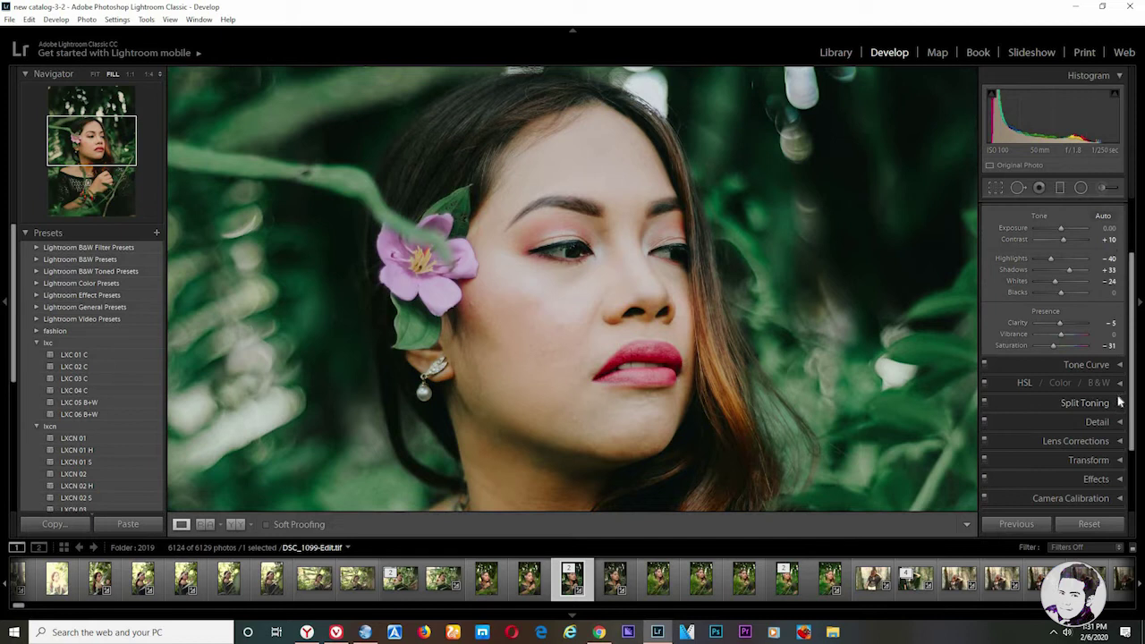
# In HSL, set Red hue +9, Orange hue +18 and Aqua hue +11.
pyautogui.click(1118, 405)
pyautogui.click(1120, 393)
pyautogui.click(1120, 383)
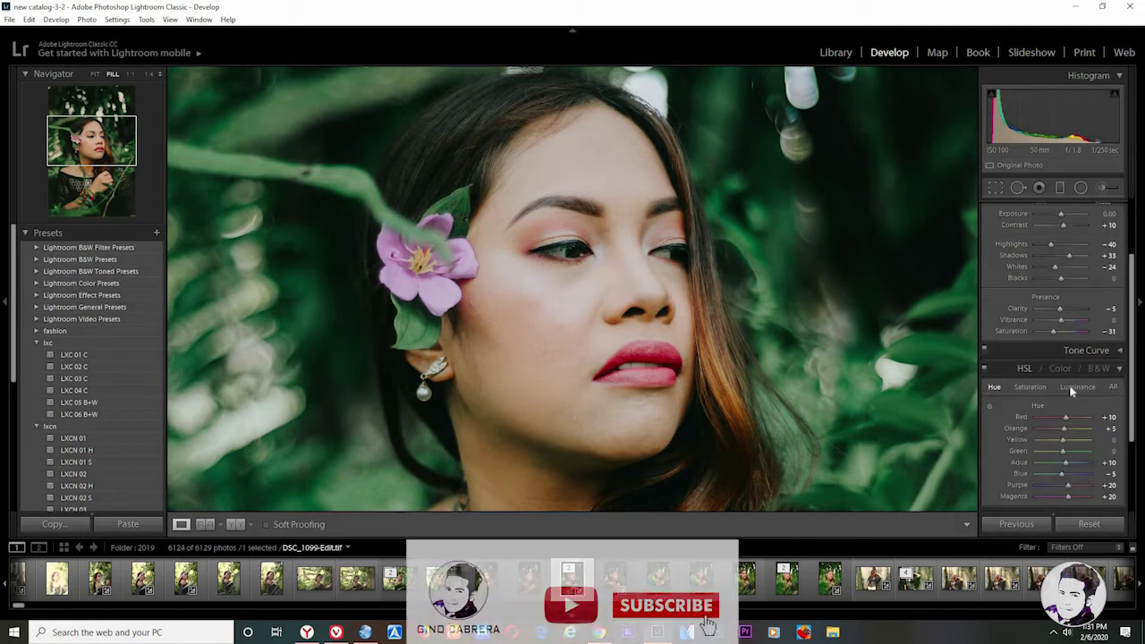
pyautogui.moveTo(1067, 421); pyautogui.dragTo(1070, 428)
pyautogui.click(729, 334)
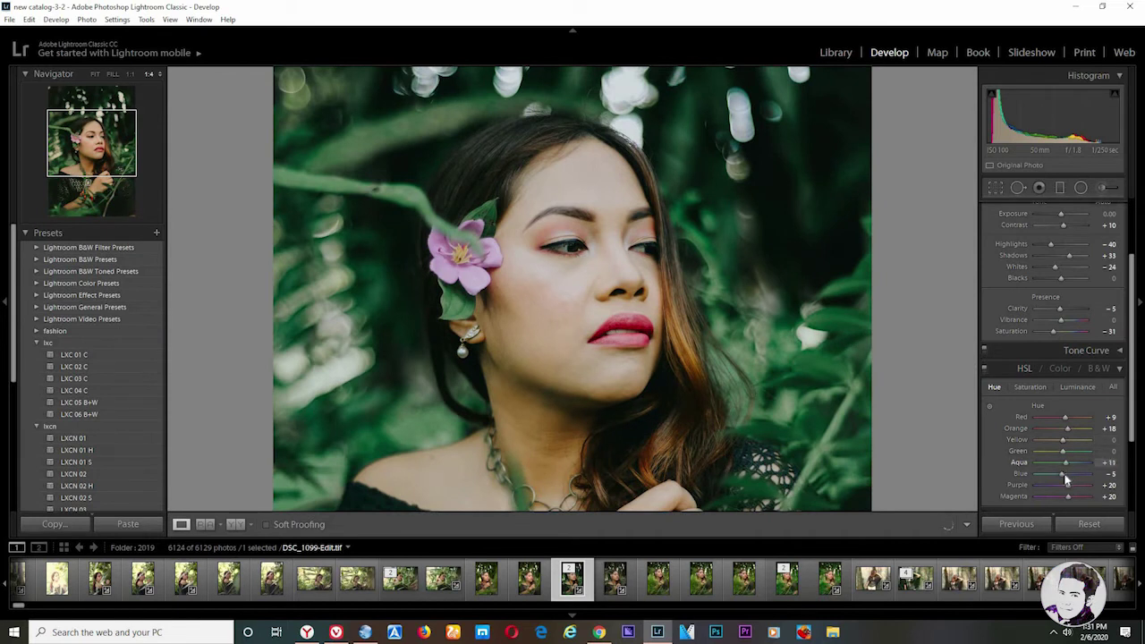
pyautogui.moveTo(1066, 466); pyautogui.dragTo(1058, 477)
# Lower Orange saturation to +4 and Aqua saturation to -29, then fine-tune Blue and Purple hues.
pyautogui.click(1031, 387)
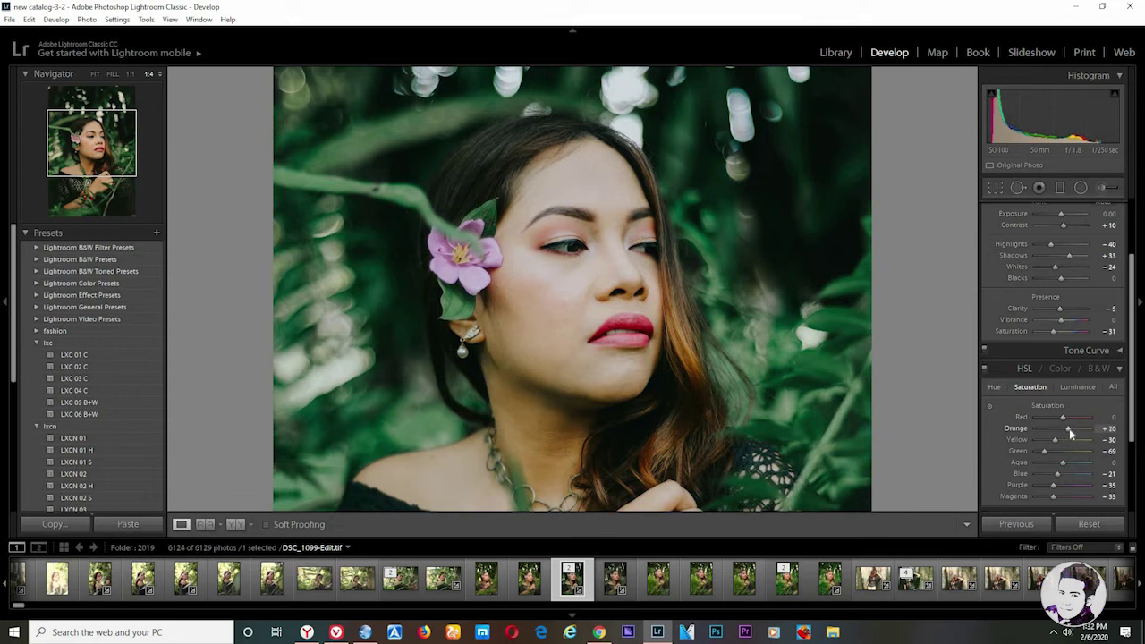
pyautogui.moveTo(1066, 429); pyautogui.dragTo(1064, 432)
pyautogui.moveTo(1068, 461); pyautogui.dragTo(1055, 470)
pyautogui.click(994, 387)
pyautogui.moveTo(1063, 417); pyautogui.dragTo(1066, 419)
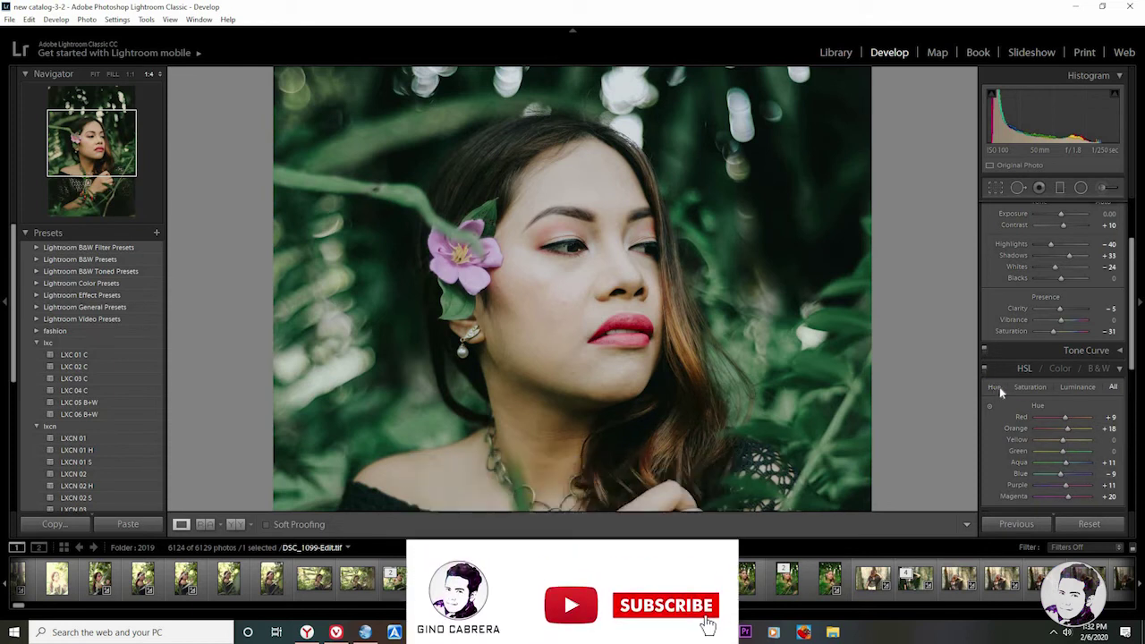
# Collapse HSL and zoom to 1:1 on the woman's eye and nose.
pyautogui.click(1120, 368)
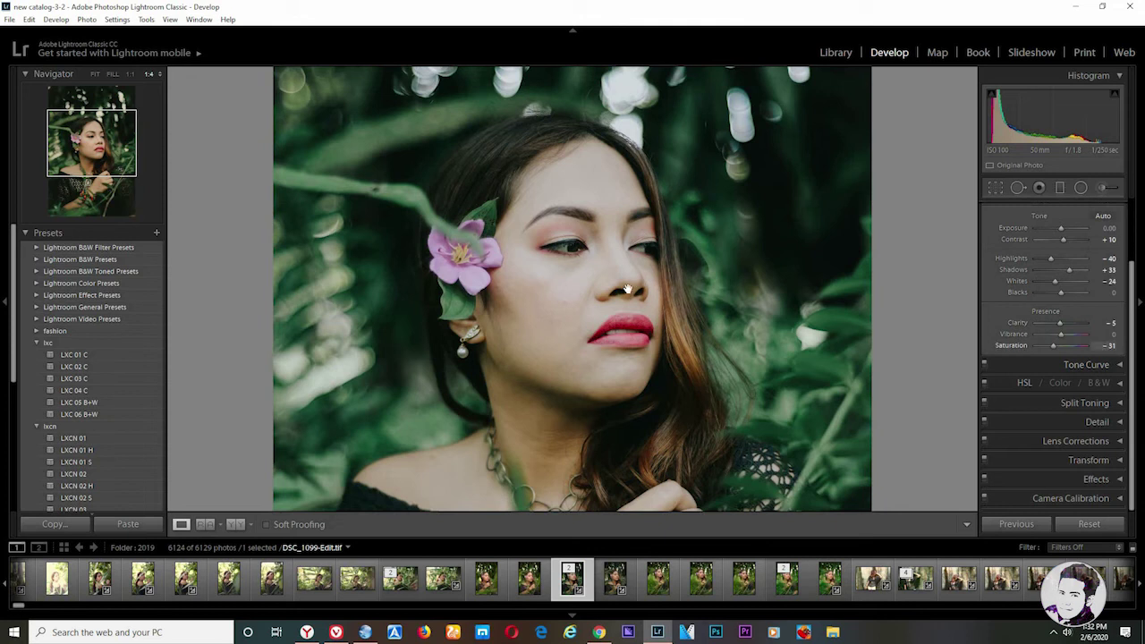
pyautogui.click(572, 293)
pyautogui.click(573, 294)
pyautogui.click(575, 300)
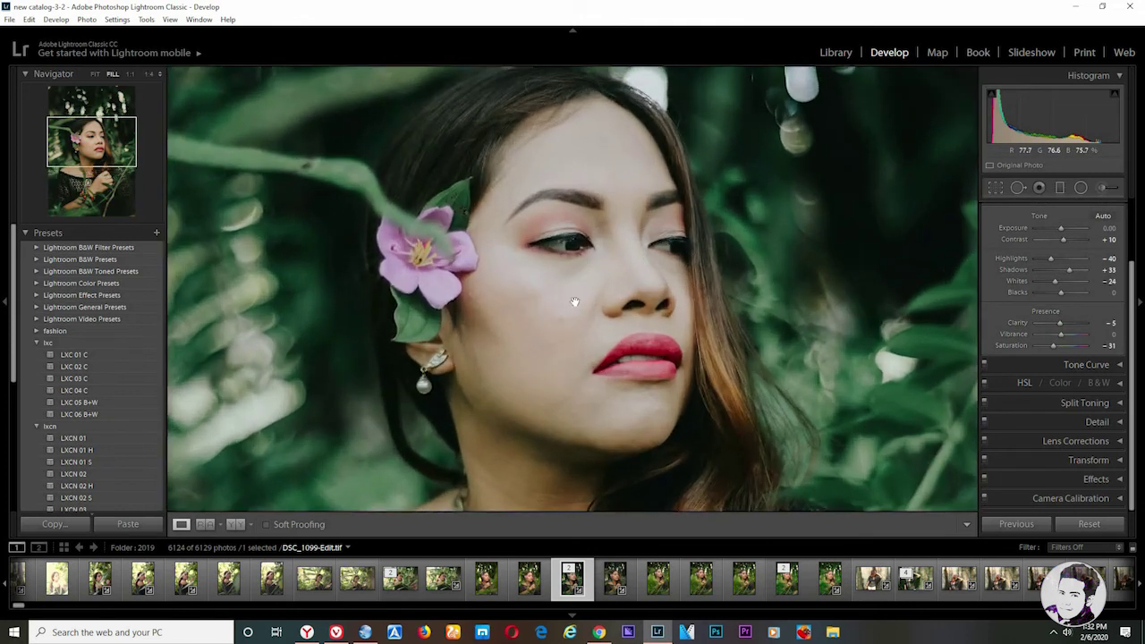
pyautogui.click(574, 302)
pyautogui.click(545, 289)
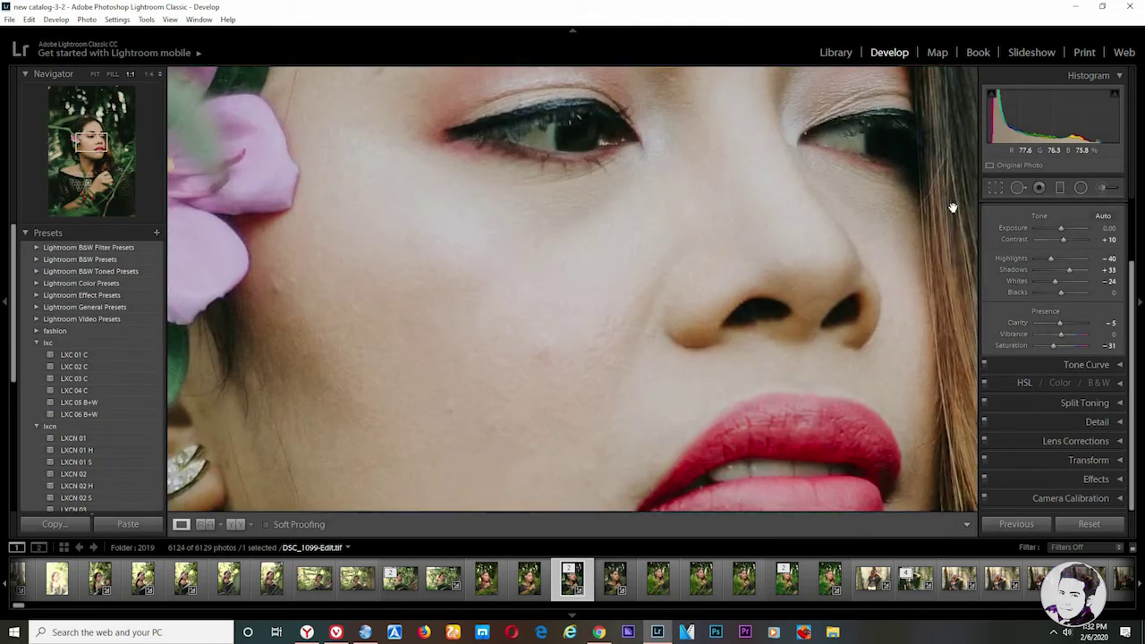
# Heal three cheek blemishes with Spot Removal in Heal mode at size 57.
pyautogui.click(1017, 188)
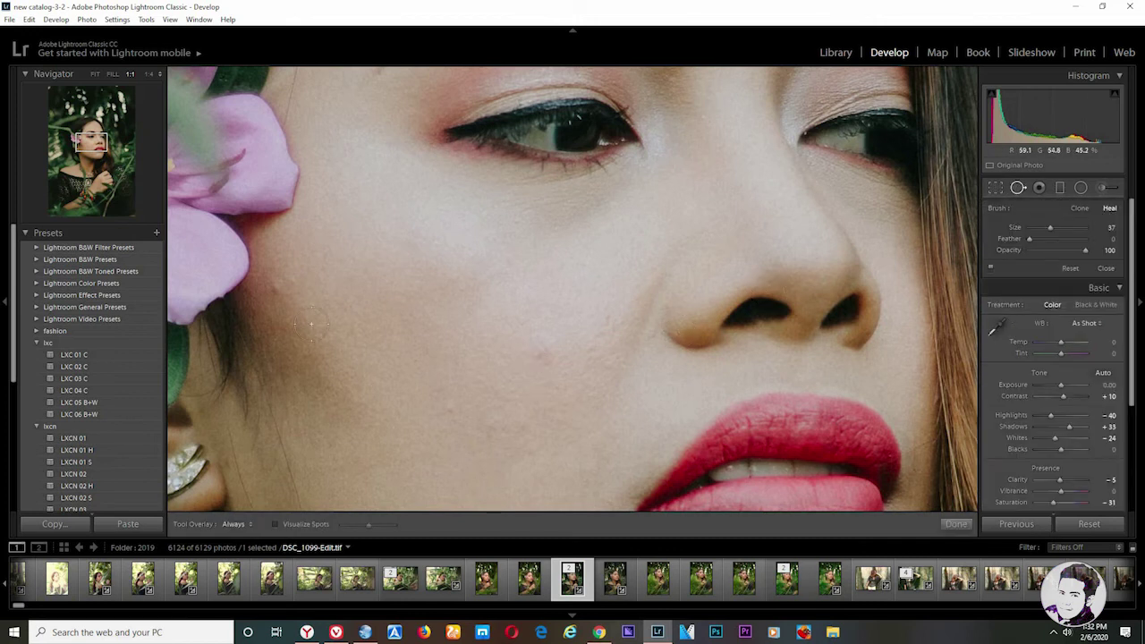
pyautogui.click(273, 288)
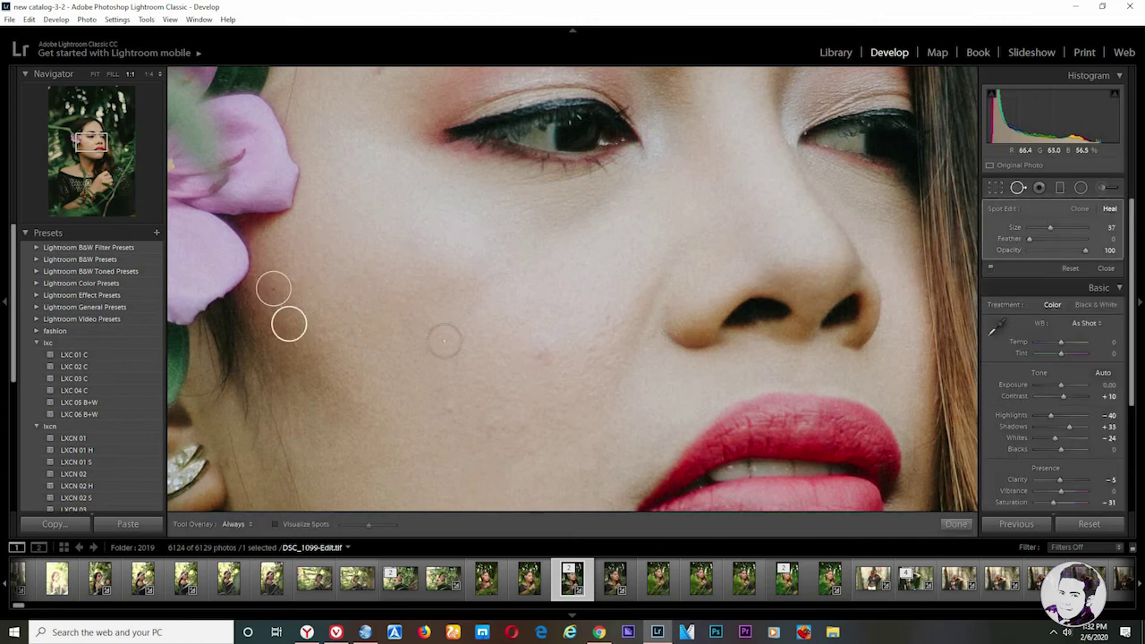
pyautogui.click(540, 357)
pyautogui.click(454, 410)
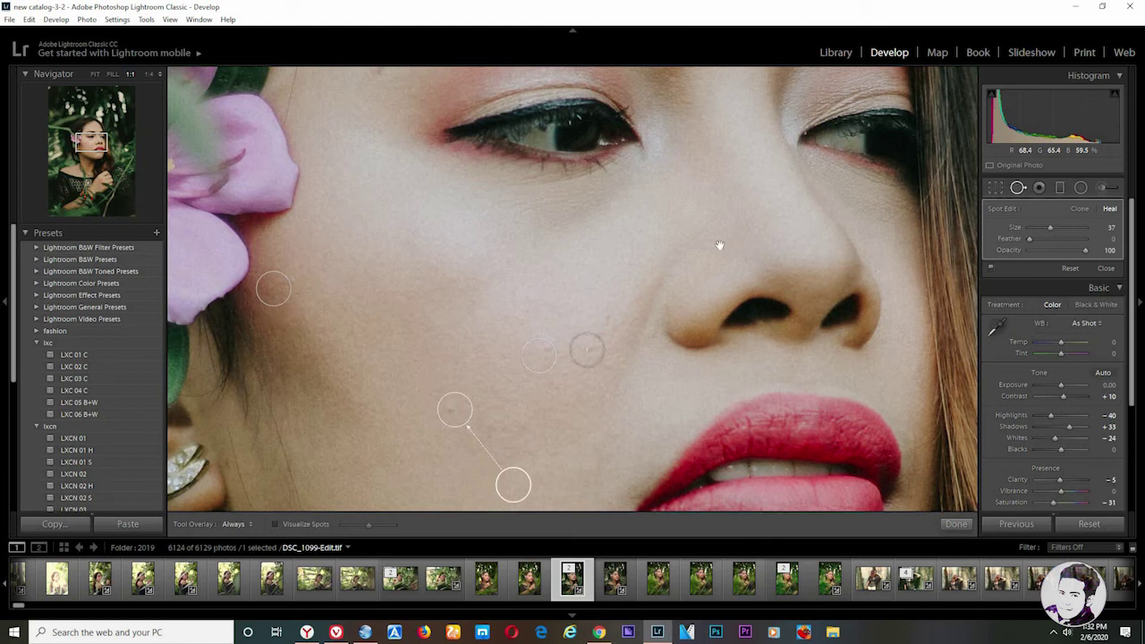
pyautogui.scroll(-10, 639, 200)
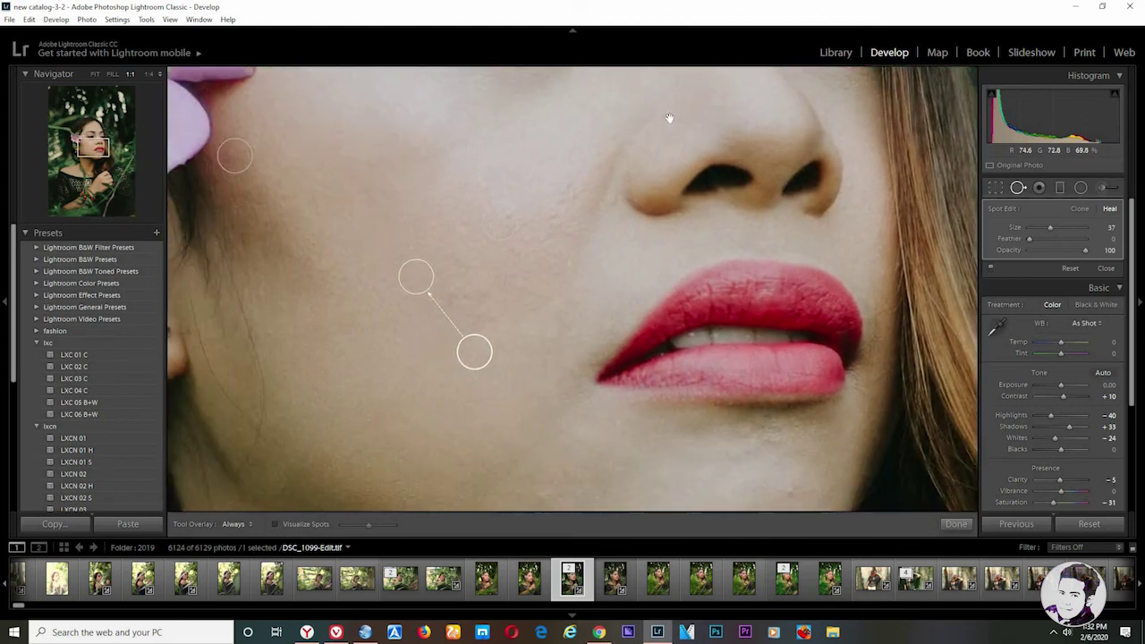
pyautogui.moveTo(595, 264); pyautogui.dragTo(521, 409)
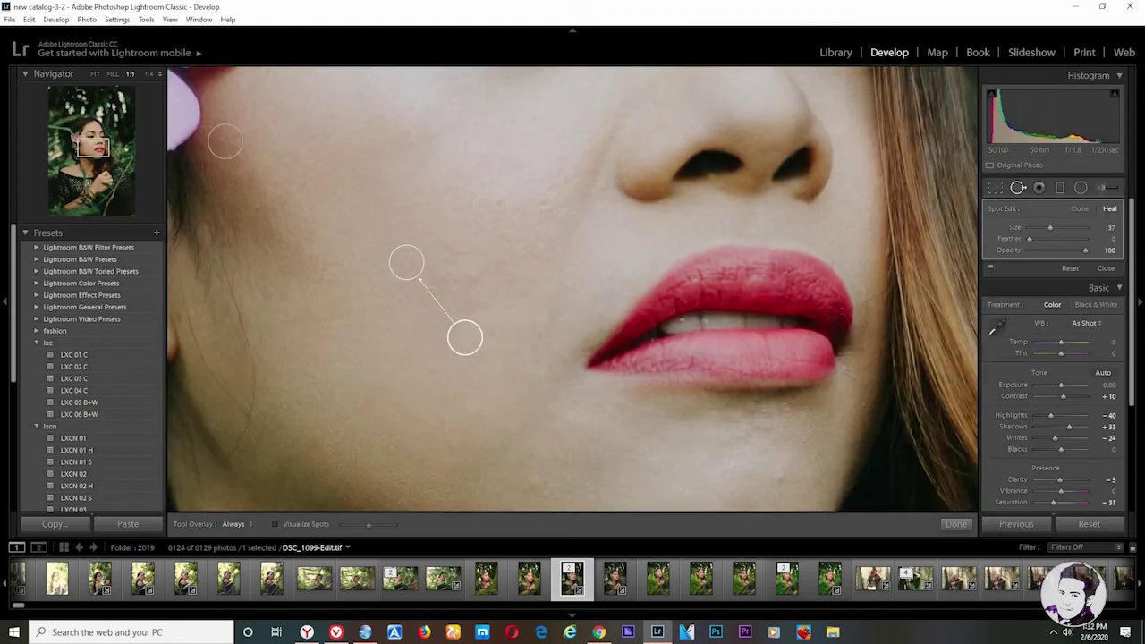
# Finish healing, fit the photo, and compare Before/After before returning to Loupe view.
pyautogui.click(954, 524)
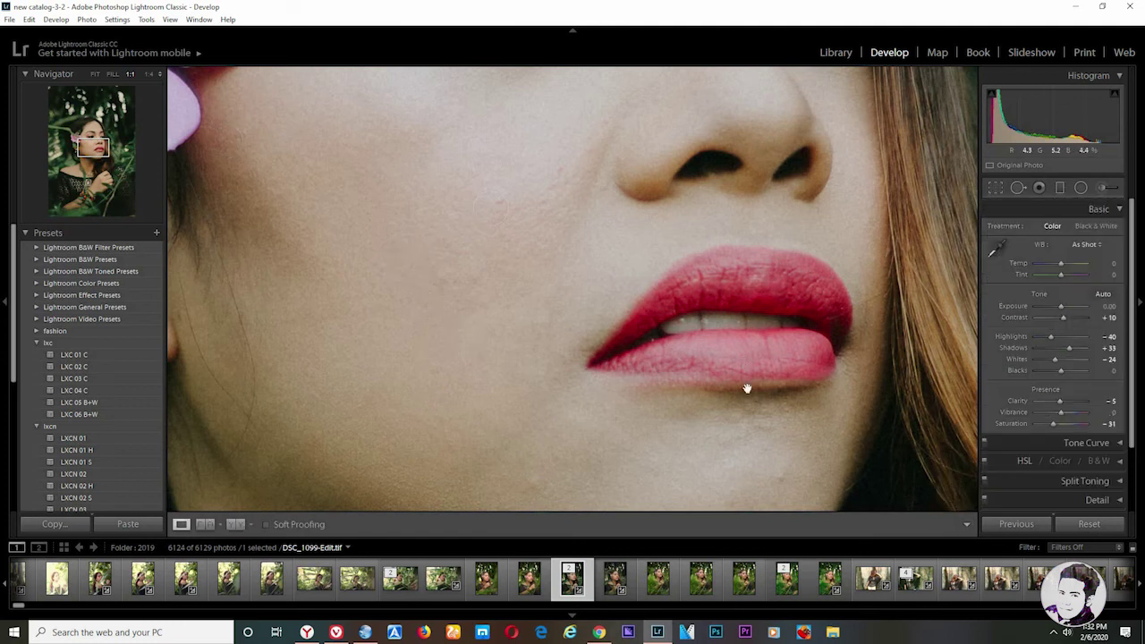
pyautogui.click(745, 385)
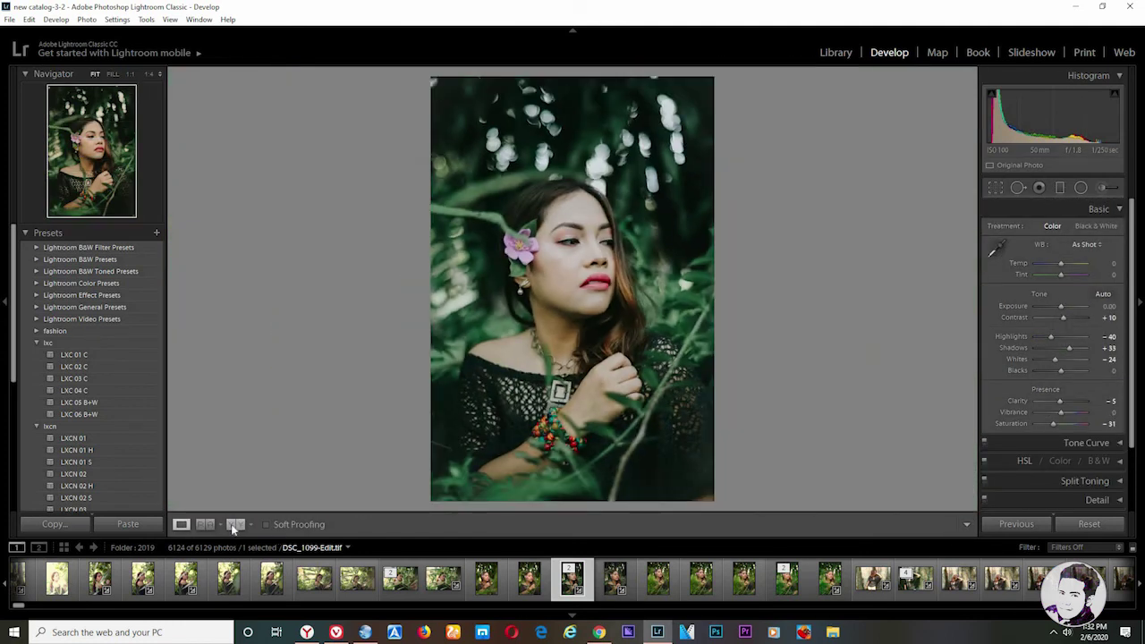
pyautogui.click(234, 526)
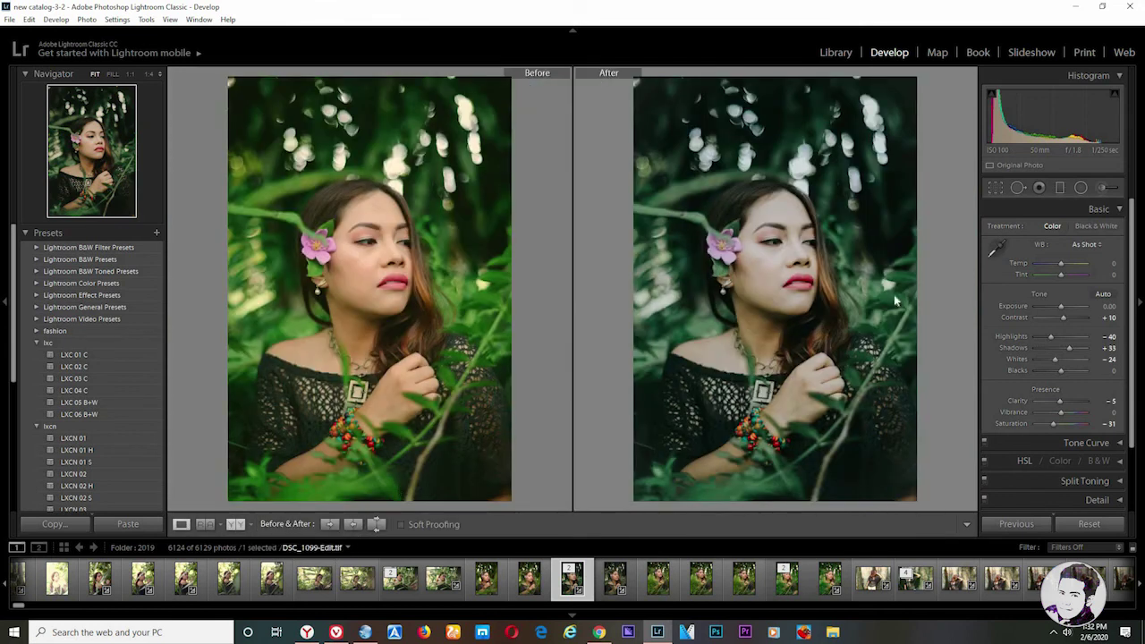
pyautogui.press('y')
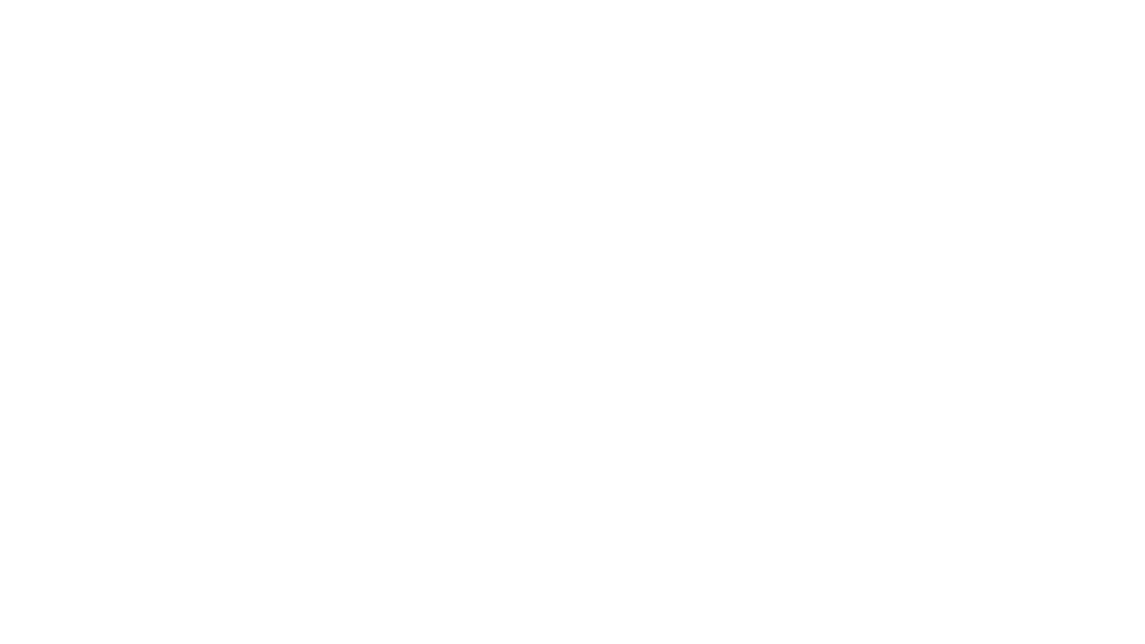